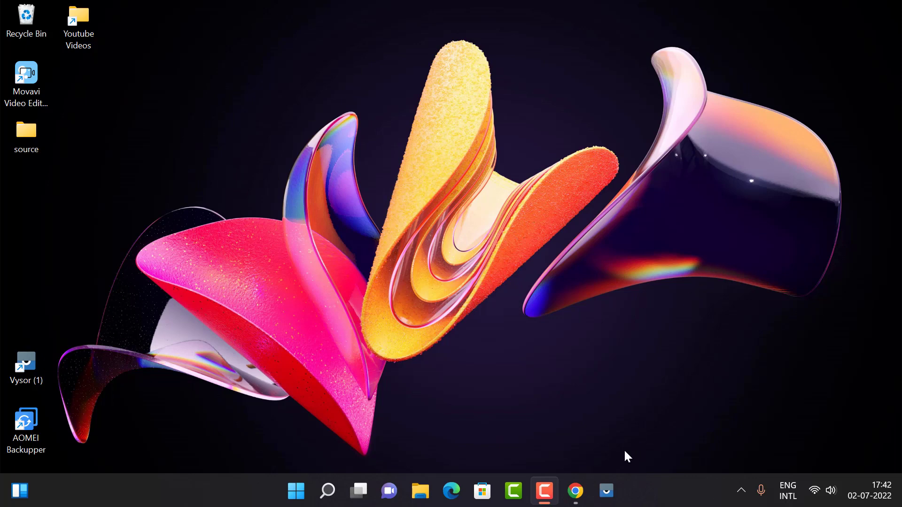
# Switch to Chrome, examine the AOMEI Backupper Standard page for its freeware download option, and minimize the browser
pyautogui.click(574, 491)
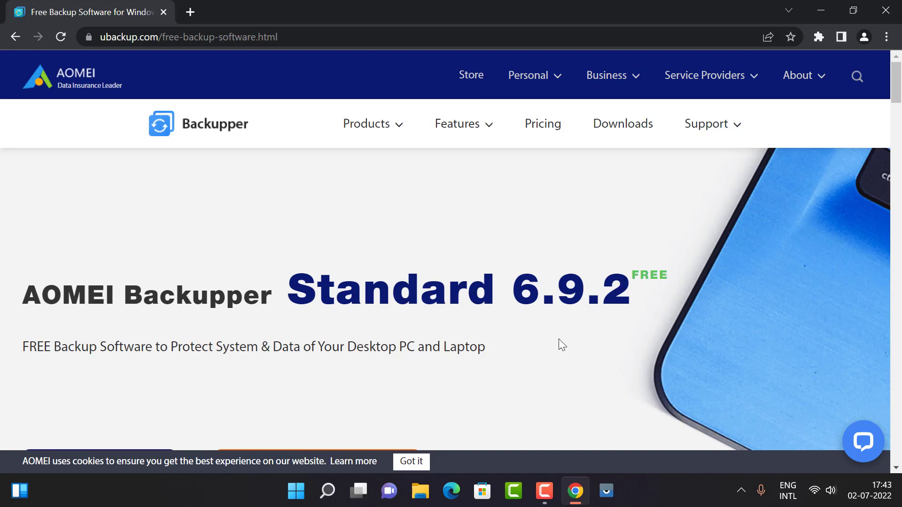
pyautogui.scroll(-4, 558, 339)
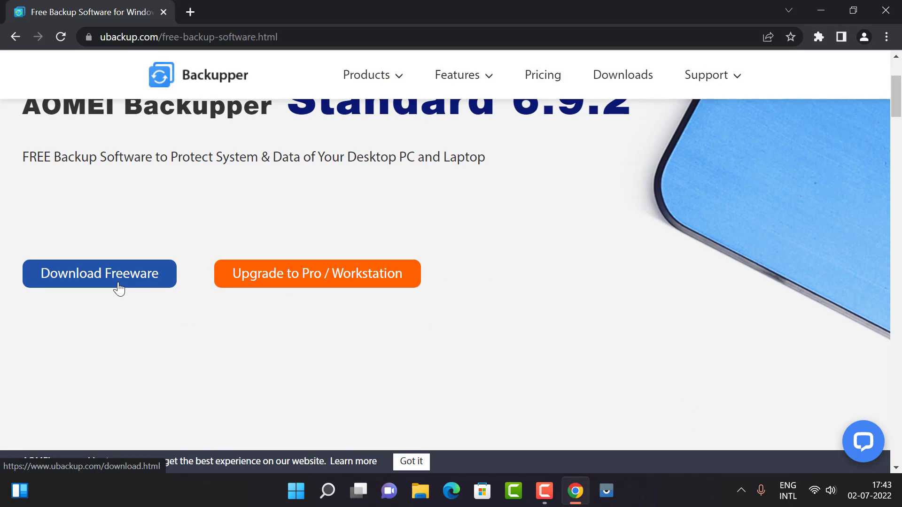
pyautogui.click(820, 12)
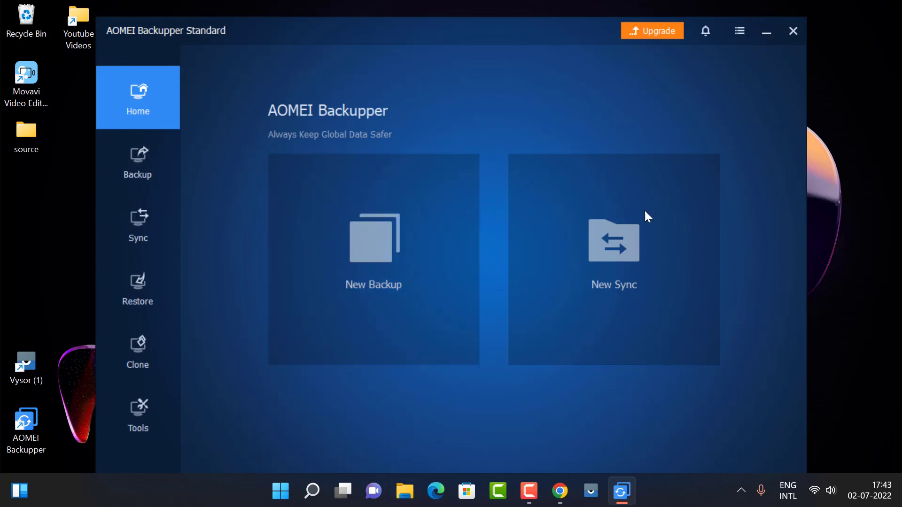
# Review the Backup, Sync, Restore and Clone sections of AOMEI Backupper to see which functions each offers
pyautogui.click(134, 178)
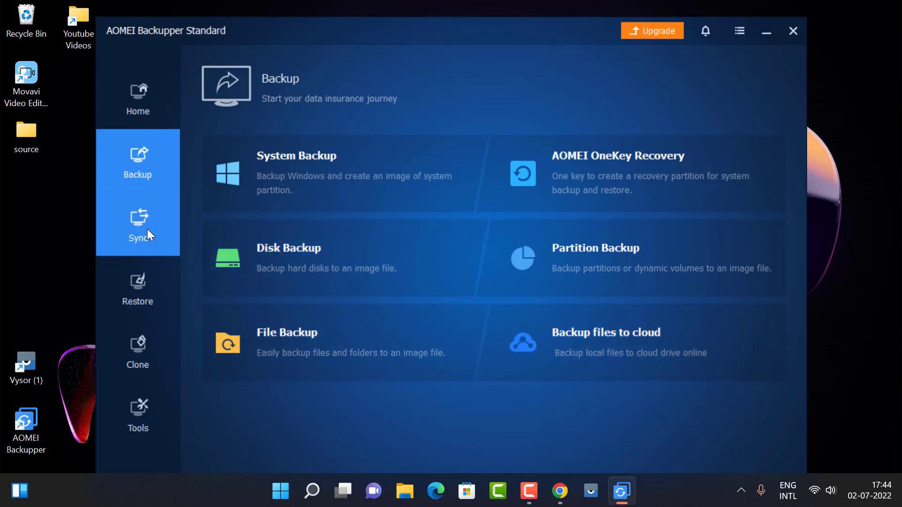
pyautogui.click(147, 229)
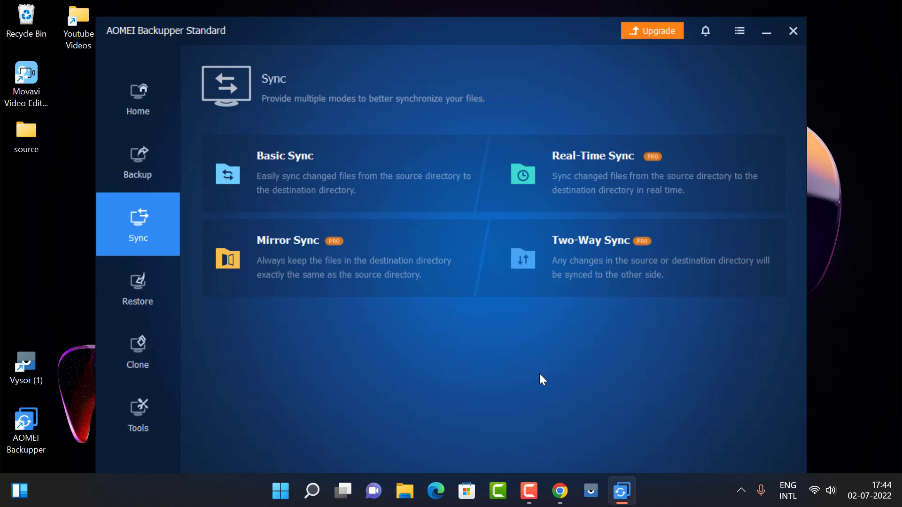
pyautogui.click(128, 280)
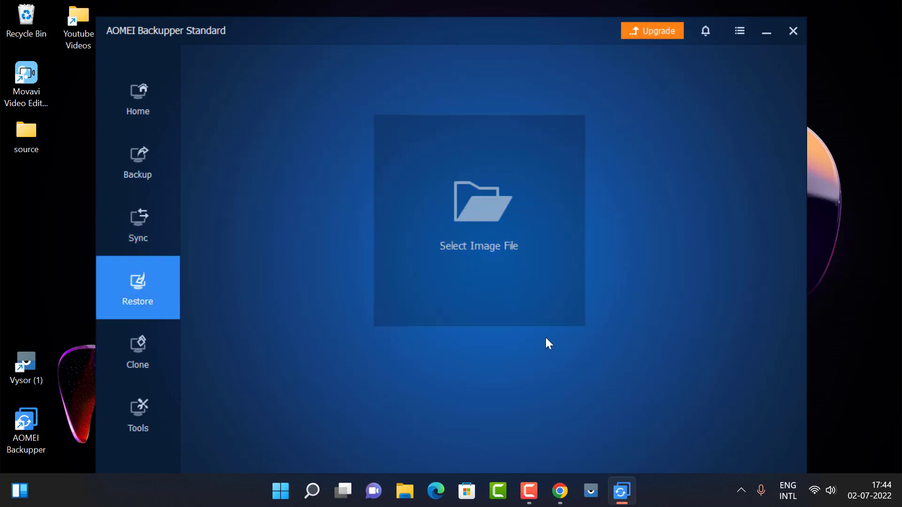
pyautogui.click(134, 356)
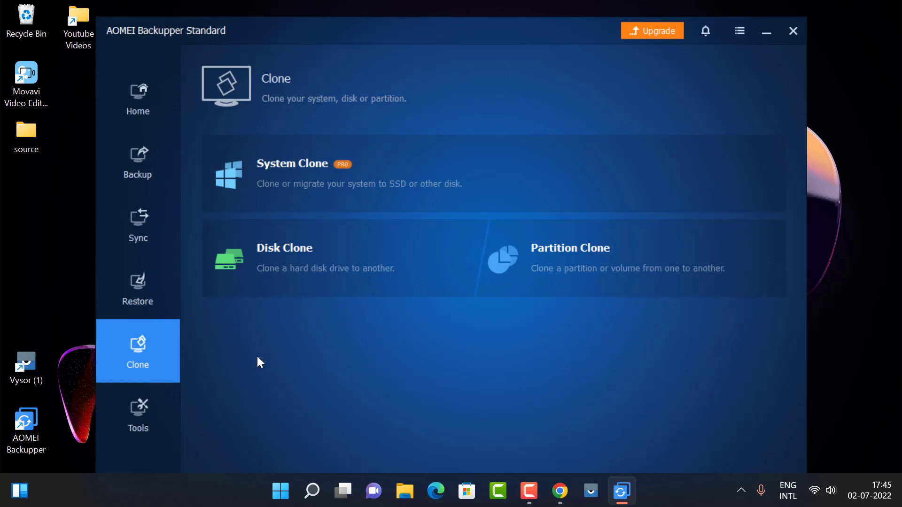
# Set up a System Backup with the Win-11_backupImage folder on drive F: as its destination
pyautogui.click(148, 169)
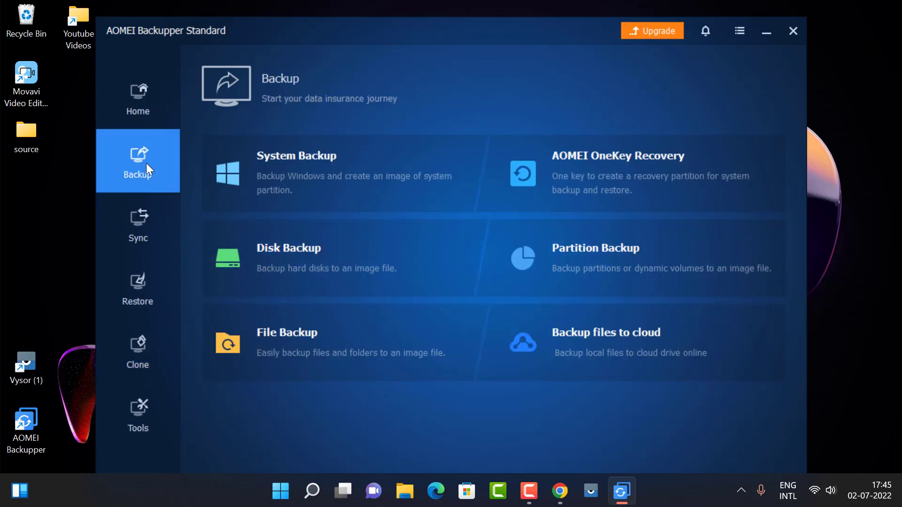
pyautogui.click(312, 190)
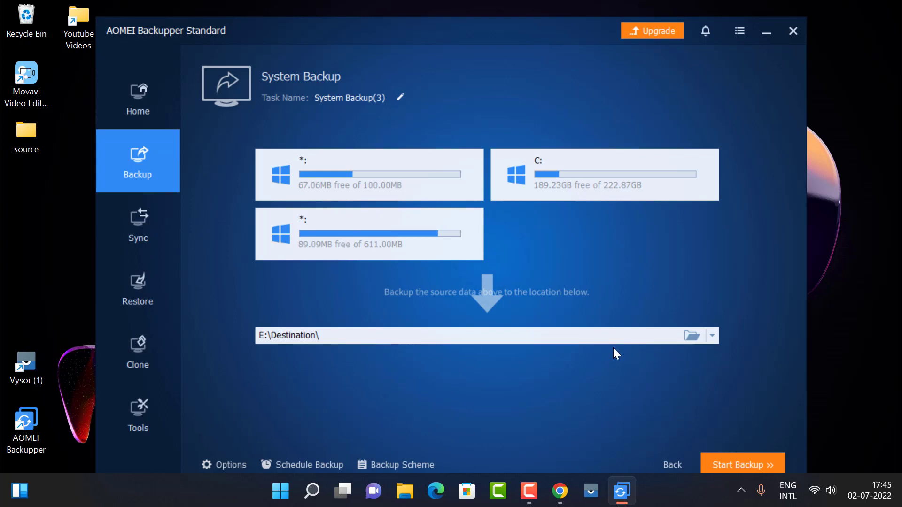
pyautogui.click(688, 337)
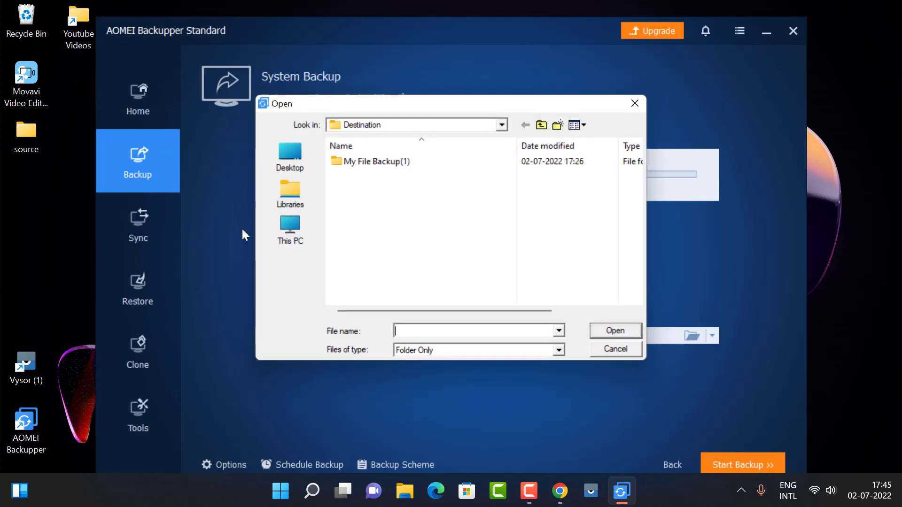
pyautogui.click(276, 232)
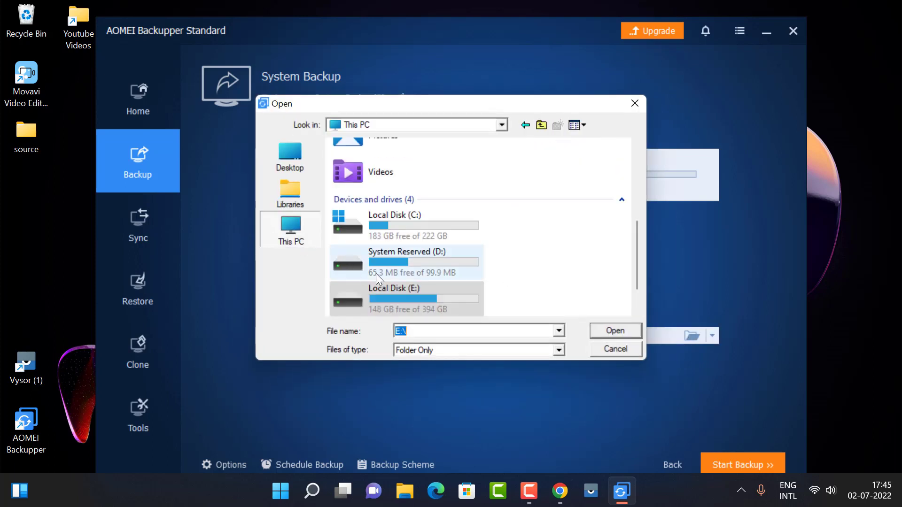
pyautogui.scroll(-1, 403, 298)
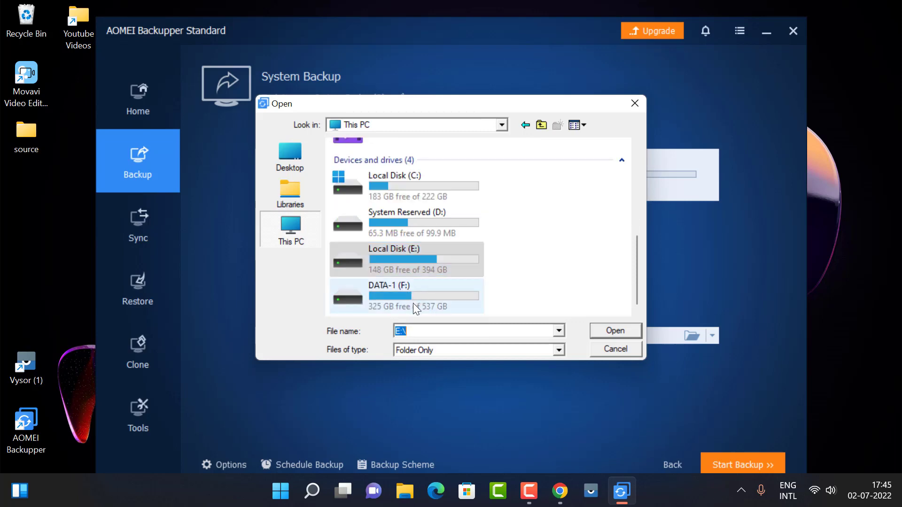
pyautogui.doubleClick(410, 298)
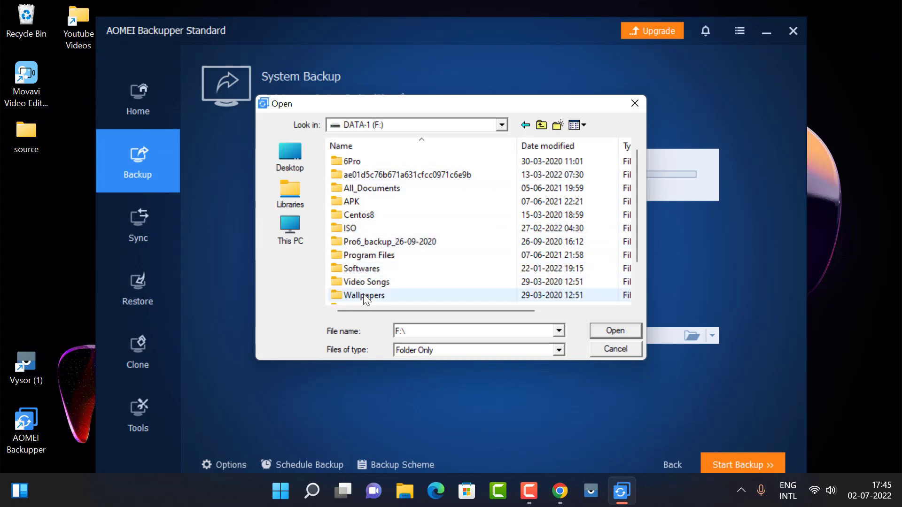
pyautogui.scroll(-1, 362, 292)
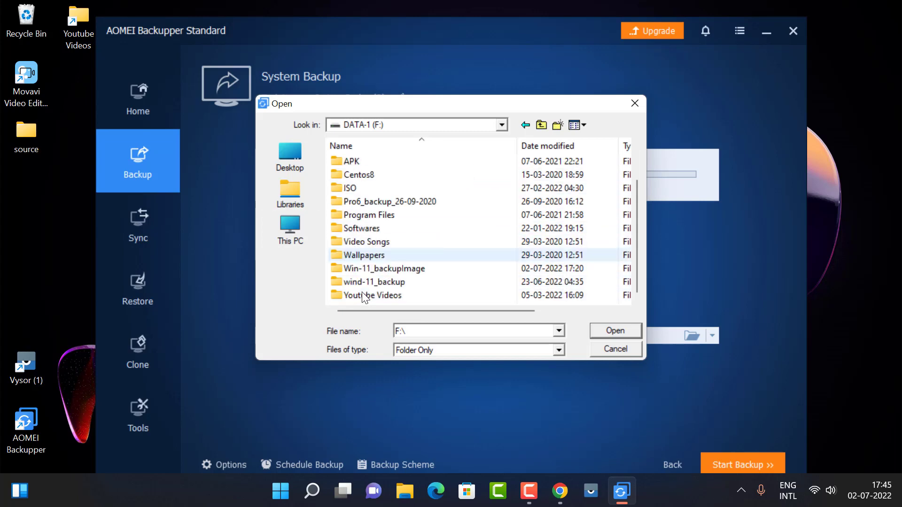
pyautogui.doubleClick(378, 269)
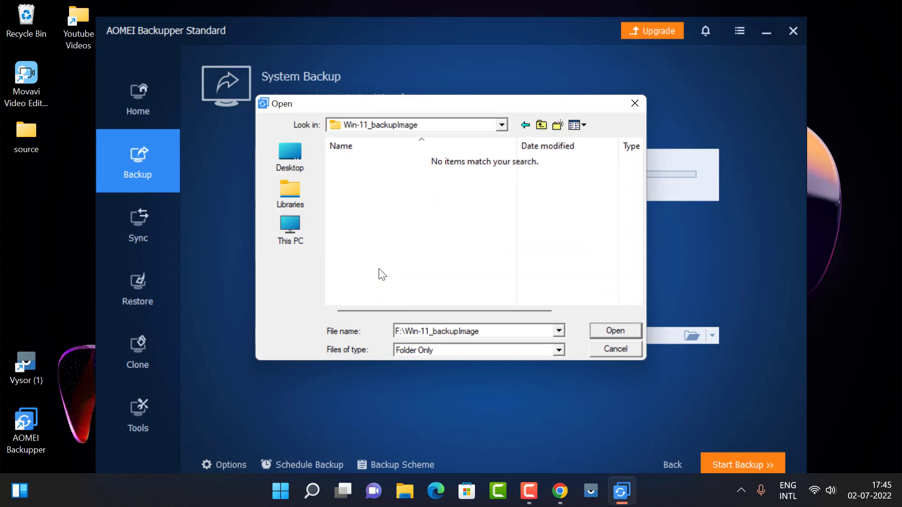
pyautogui.click(621, 334)
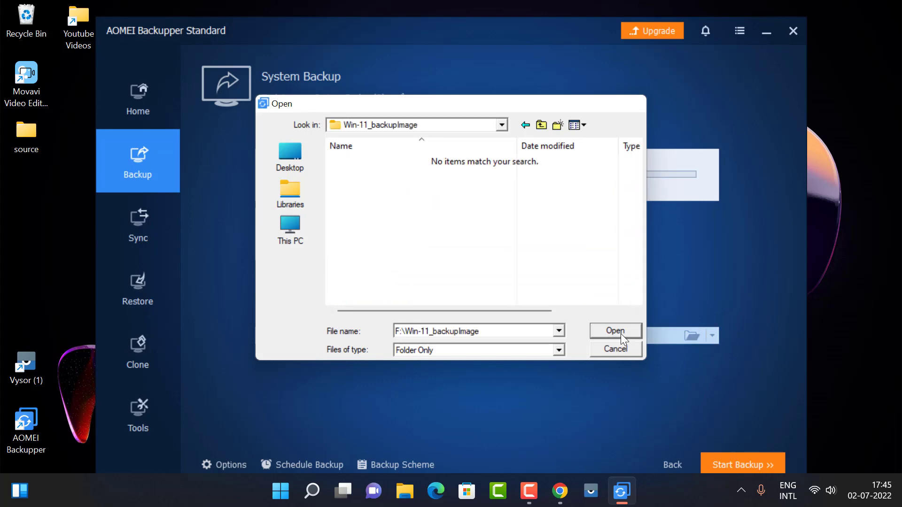
# Run the configured system backup and close its completion screen
pyautogui.click(724, 463)
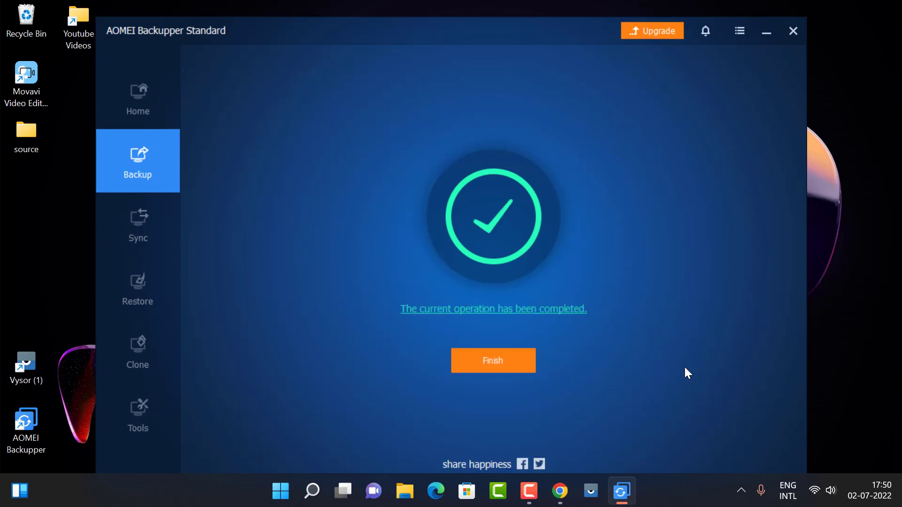
pyautogui.click(502, 363)
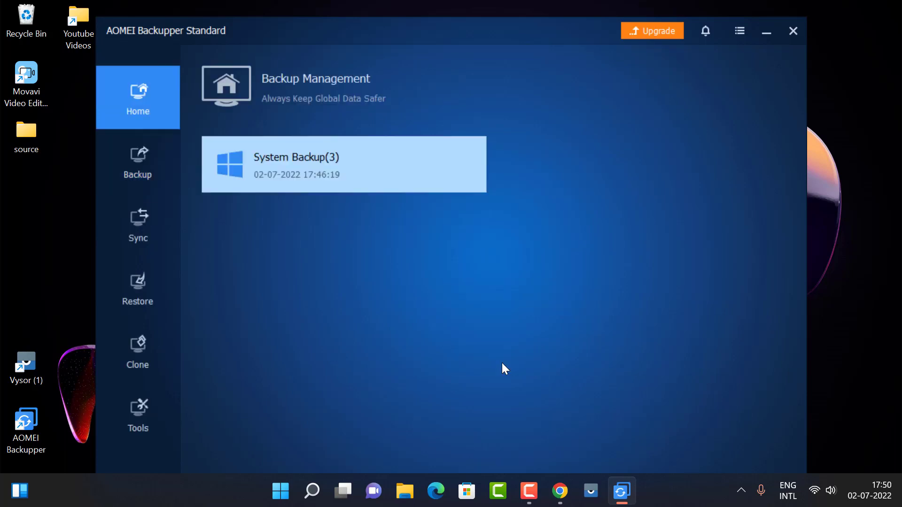
pyautogui.moveTo(255, 162)
# Try restoring the System Backup(3) task to another location, choosing partition F: as the destination, and return to the home page
pyautogui.click(136, 291)
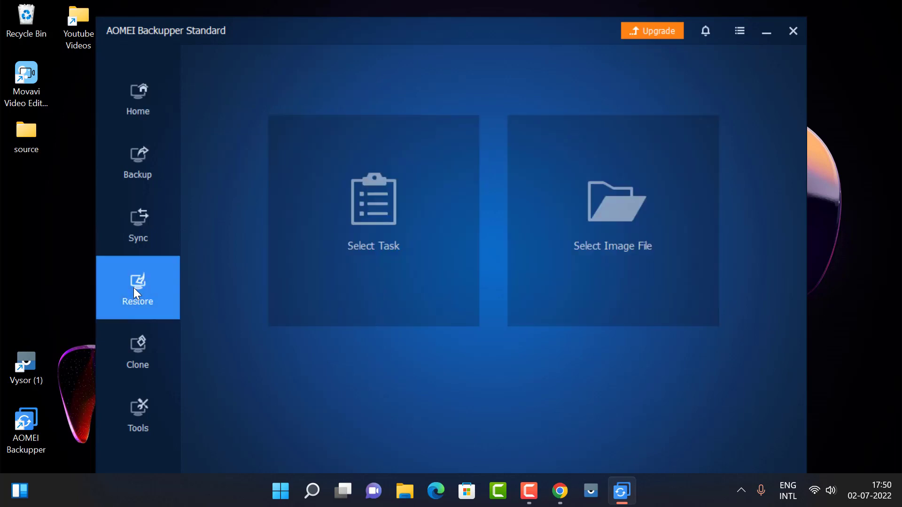
pyautogui.click(388, 233)
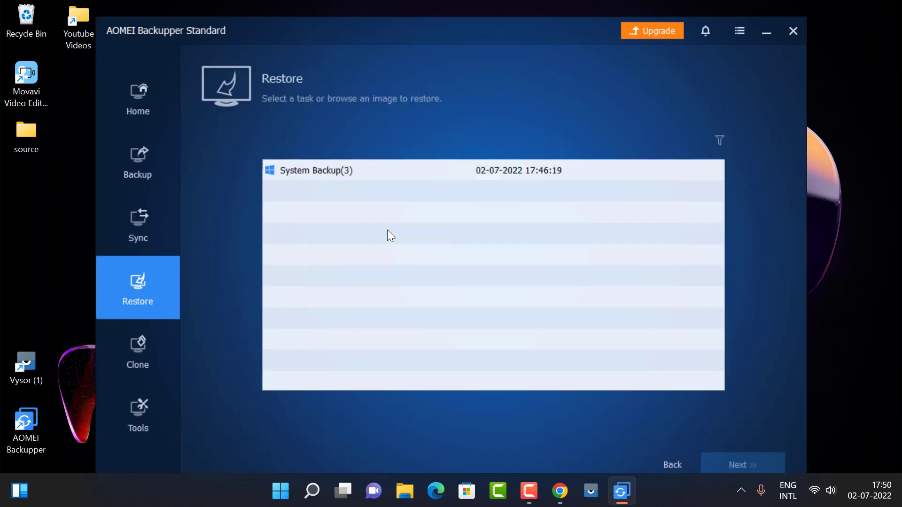
pyautogui.click(311, 176)
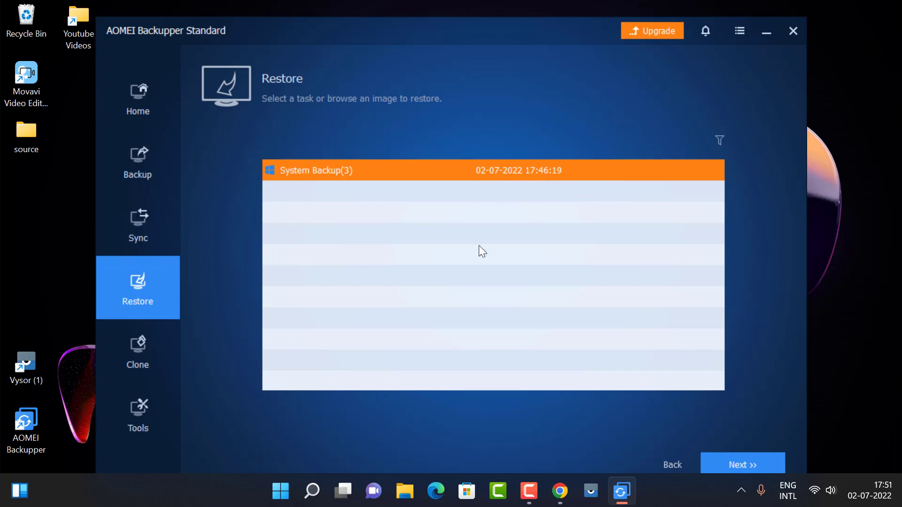
pyautogui.click(722, 463)
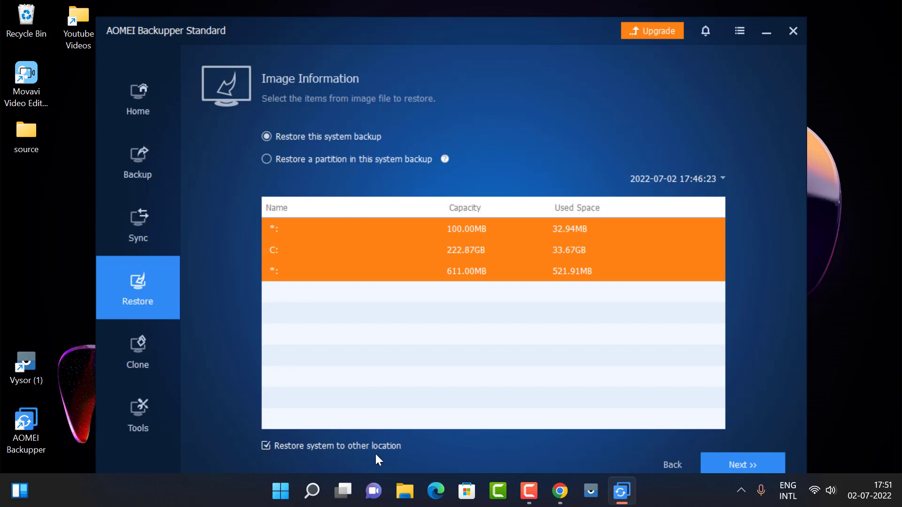
pyautogui.click(767, 464)
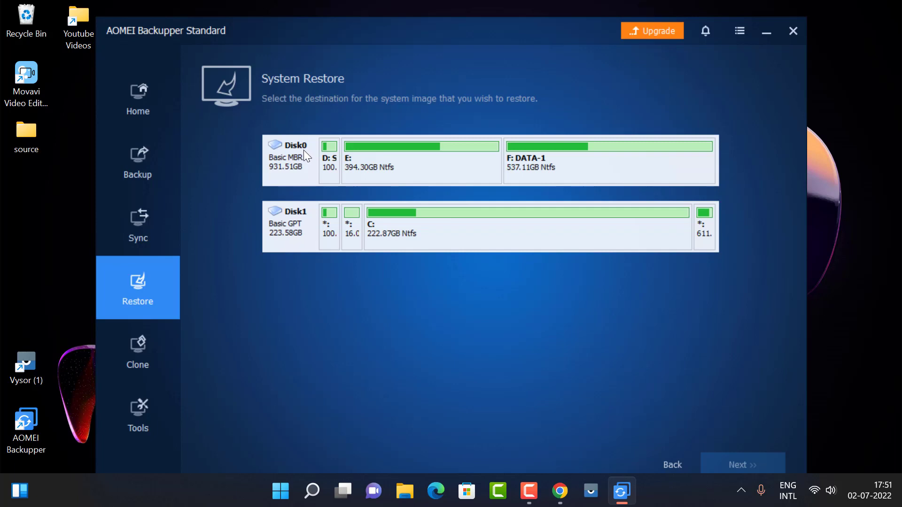
pyautogui.click(552, 171)
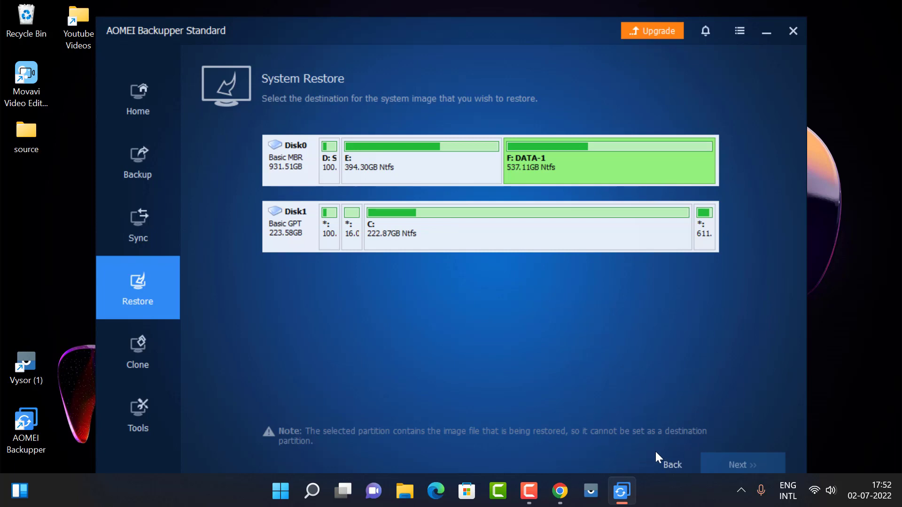
pyautogui.click(131, 96)
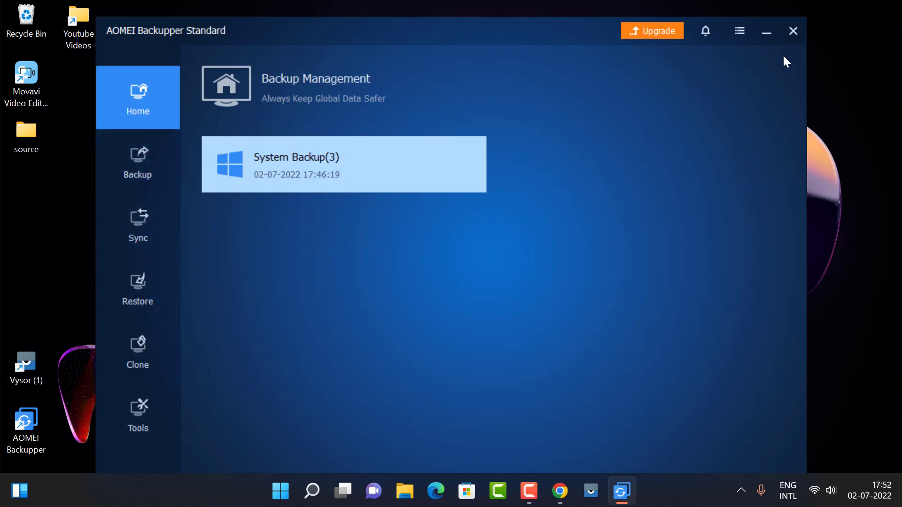
# Minimize the backup program, examine the files in the desktop's source folder, and close the folder
pyautogui.click(763, 34)
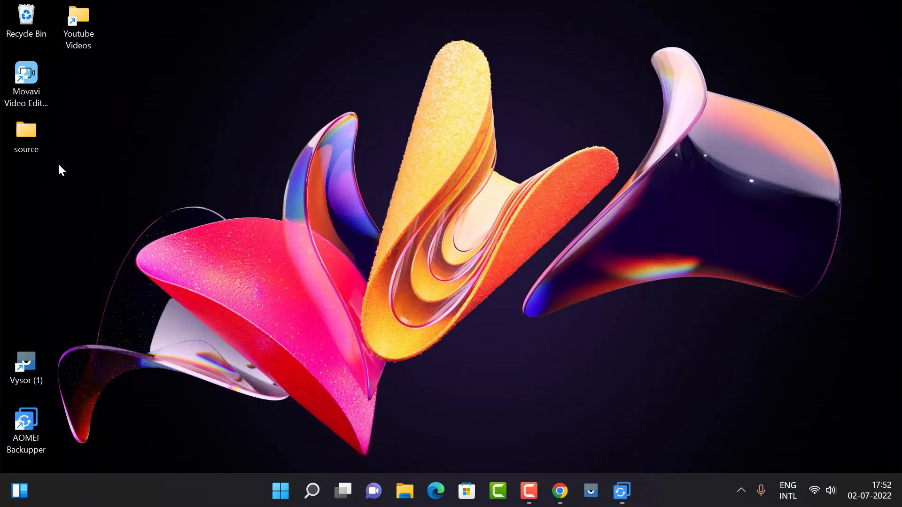
pyautogui.doubleClick(33, 141)
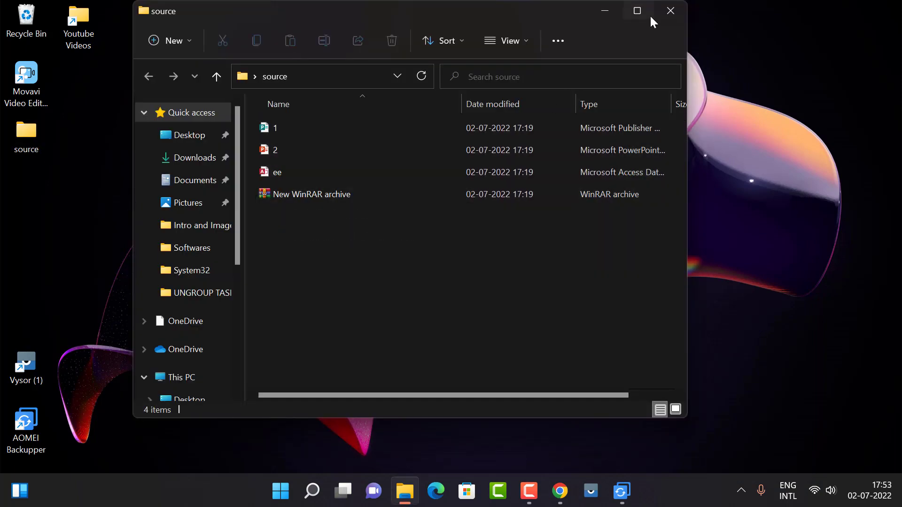
pyautogui.click(670, 15)
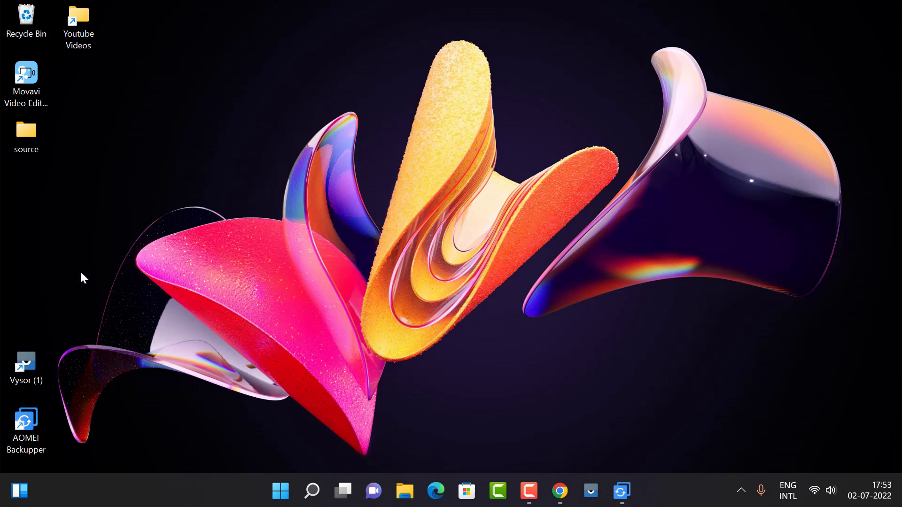
# Delete the My File Backup(1) folder from the Destination folder on Local Disk (E:)
pyautogui.click(405, 491)
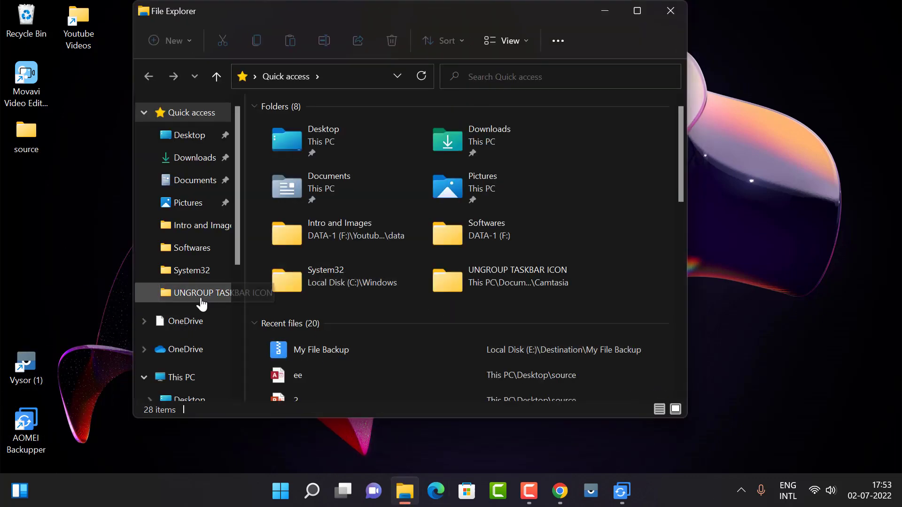
pyautogui.click(178, 377)
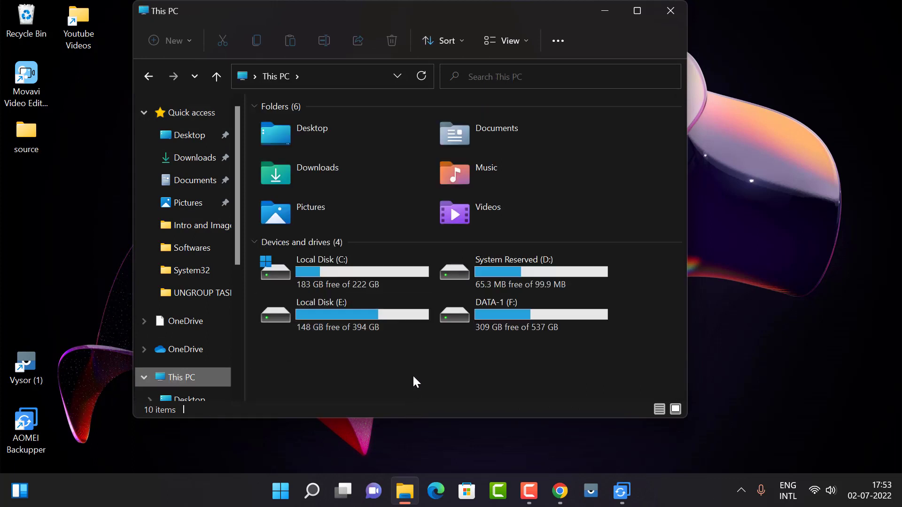
pyautogui.doubleClick(340, 320)
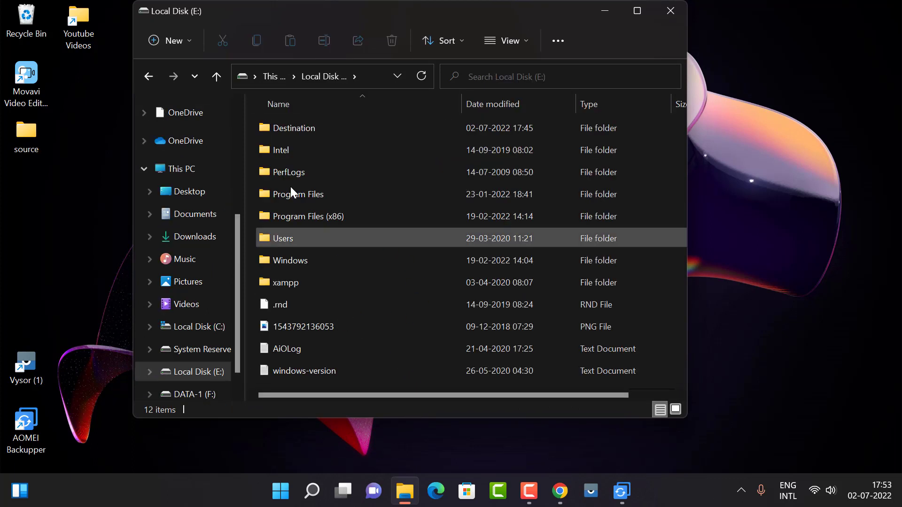
pyautogui.click(301, 134)
pyautogui.doubleClick(301, 135)
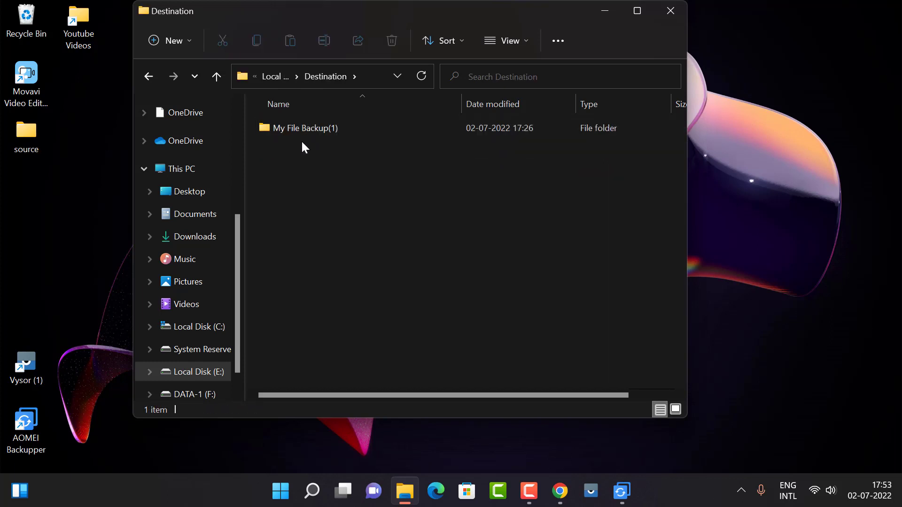
pyautogui.click(291, 132)
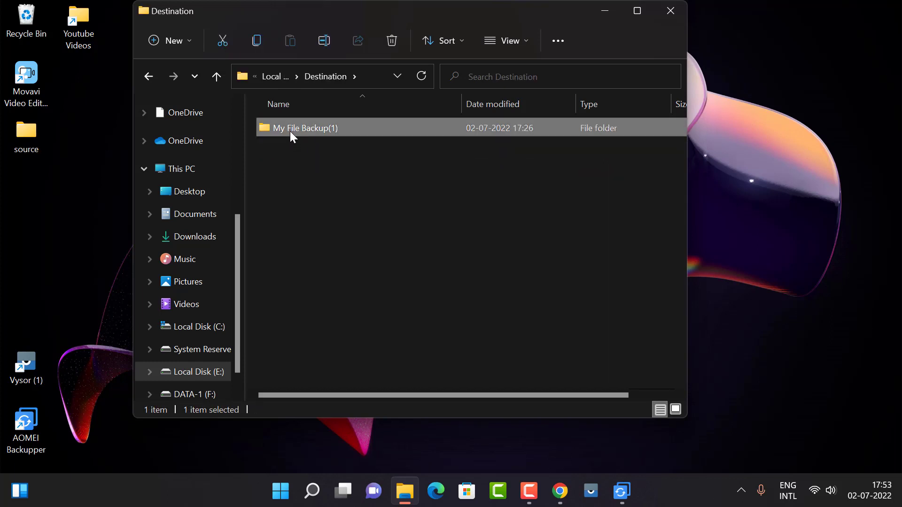
pyautogui.press('Delete')
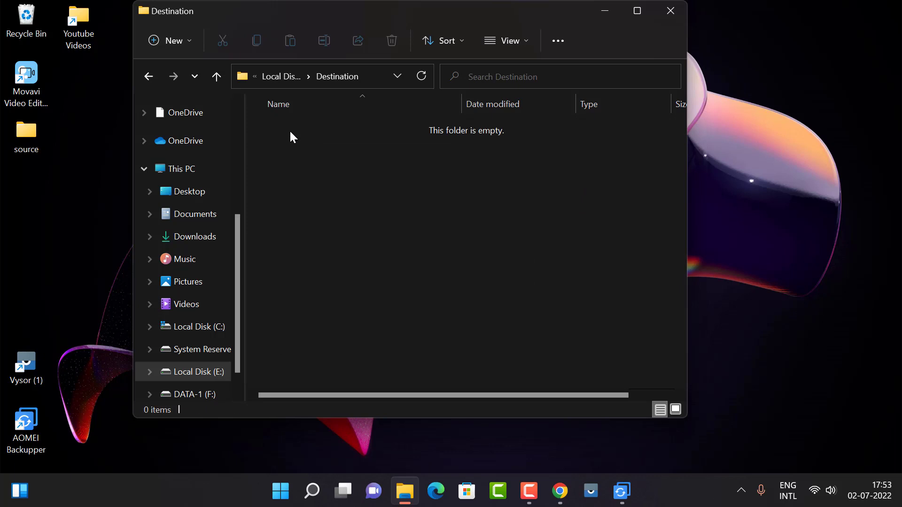
# Switch to AOMEI Backupper, create a File Backup task, and add the desktop's source folder as the data to back up
pyautogui.hotkey('alt', 'Tab')
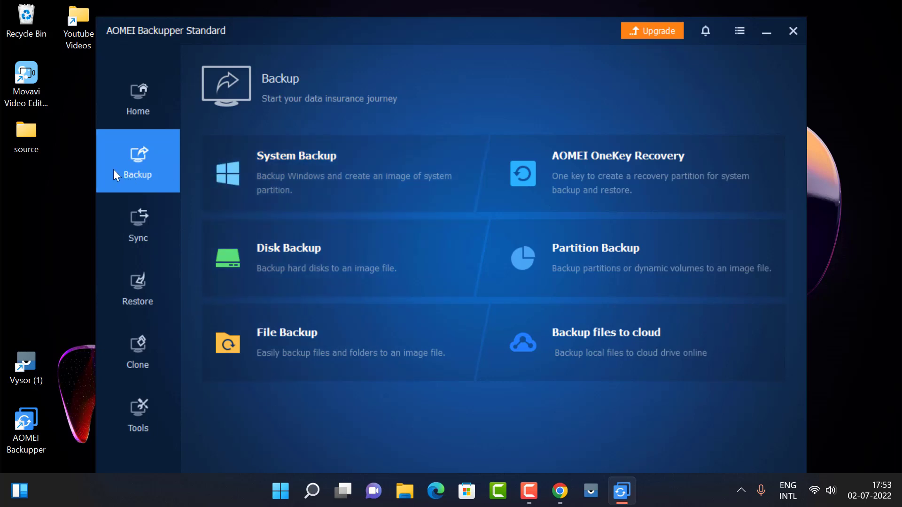
pyautogui.click(288, 337)
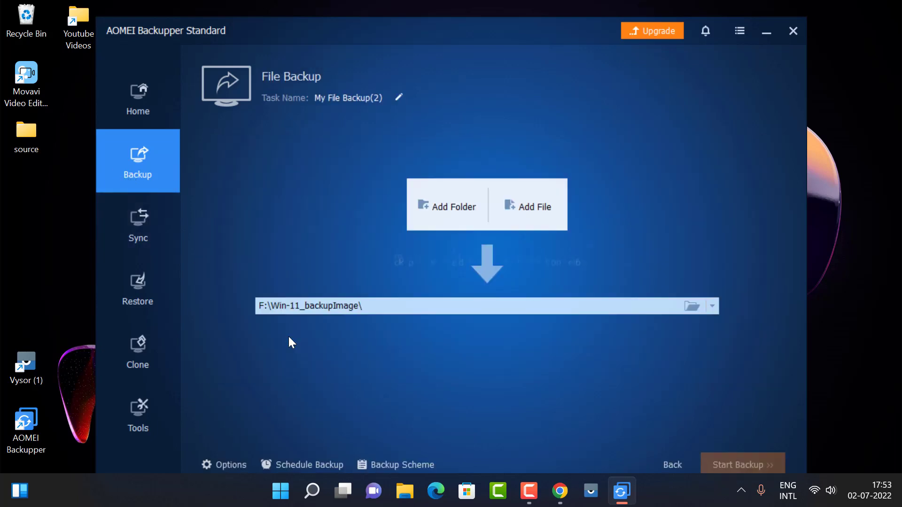
pyautogui.click(469, 213)
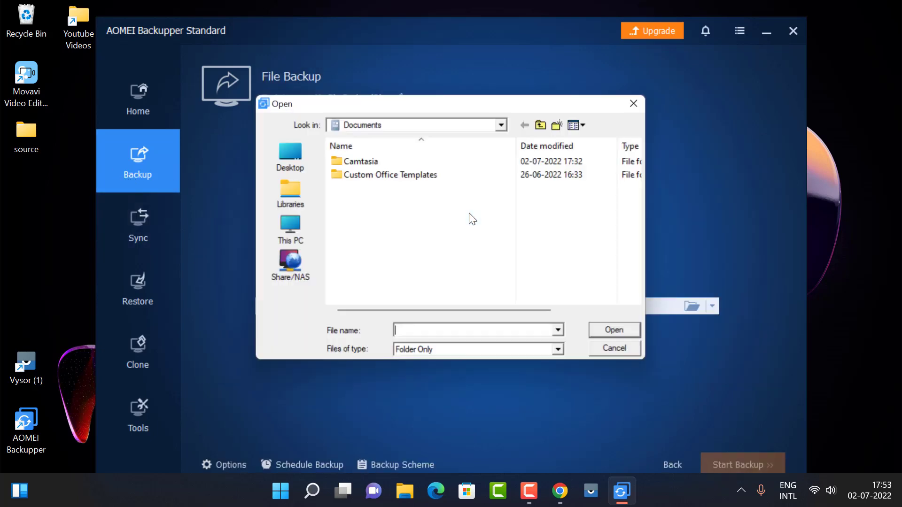
pyautogui.click(292, 167)
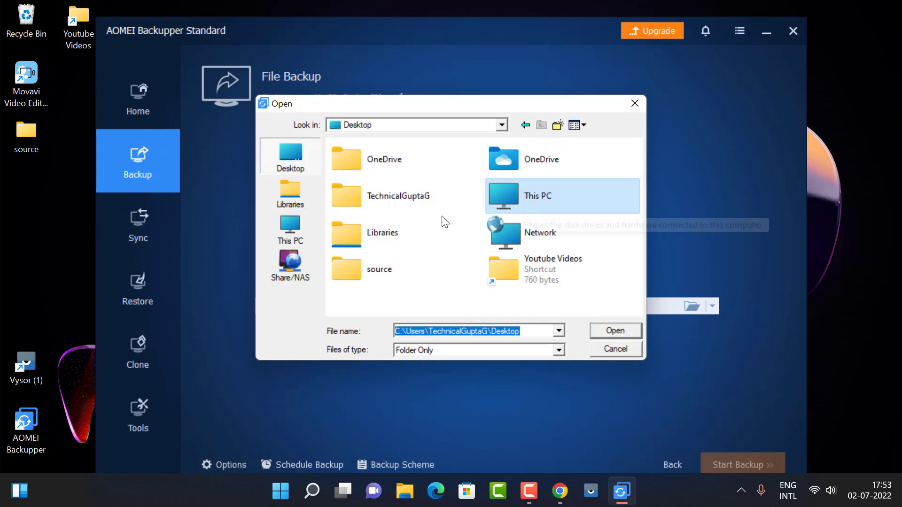
pyautogui.doubleClick(388, 271)
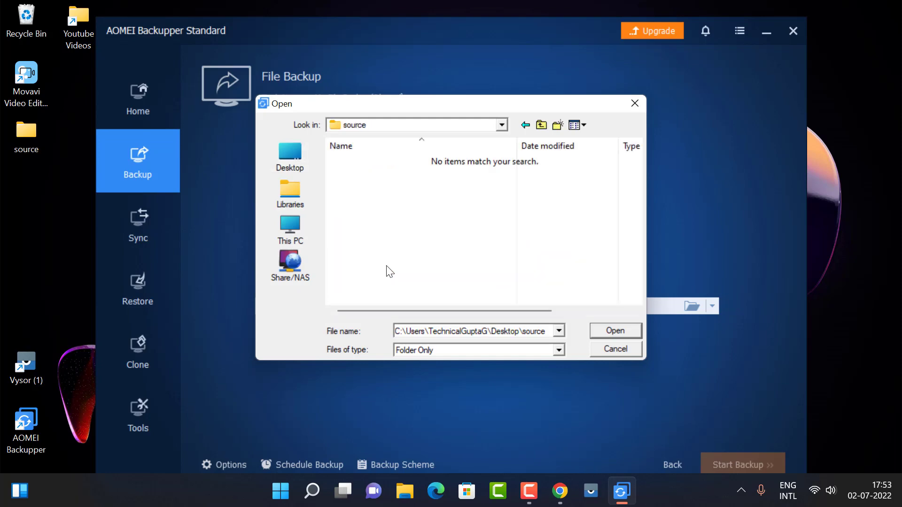
pyautogui.click(602, 330)
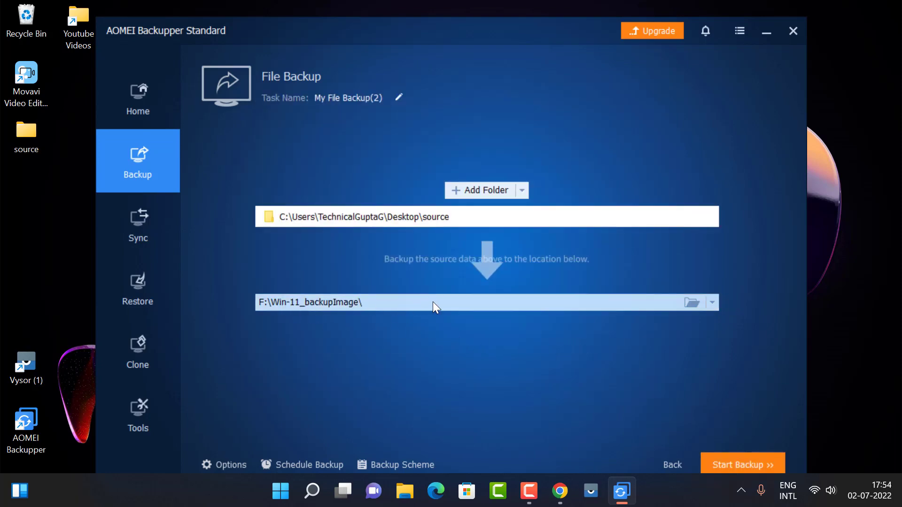
# Set the file backup's destination to E:\Destination, then run the backup and close its completion screen
pyautogui.click(695, 303)
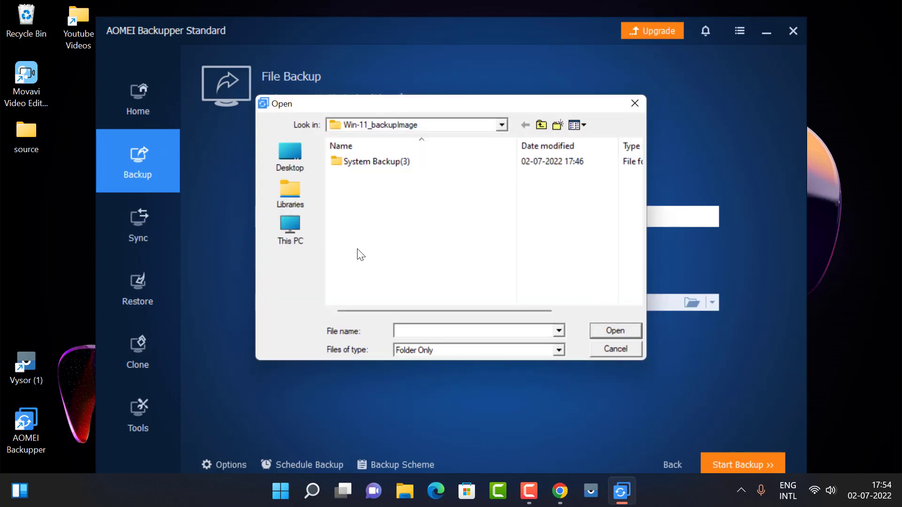
pyautogui.click(297, 222)
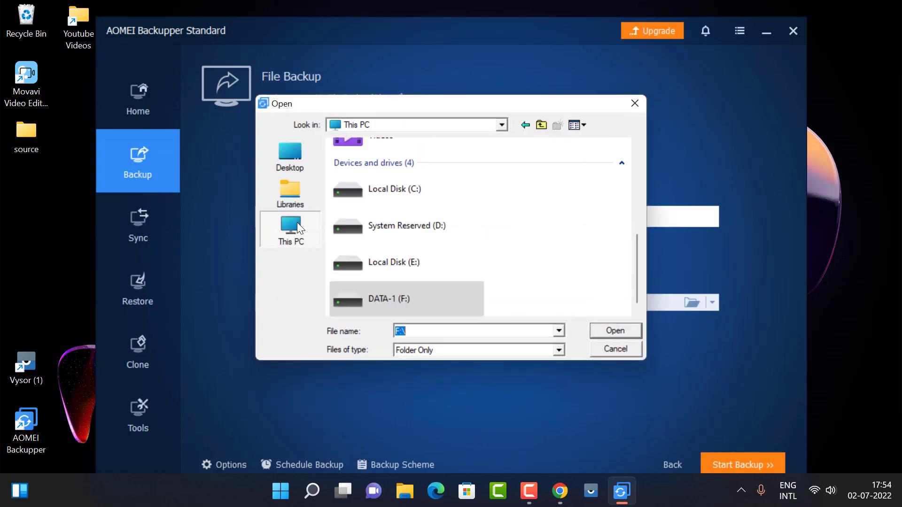
pyautogui.click(421, 252)
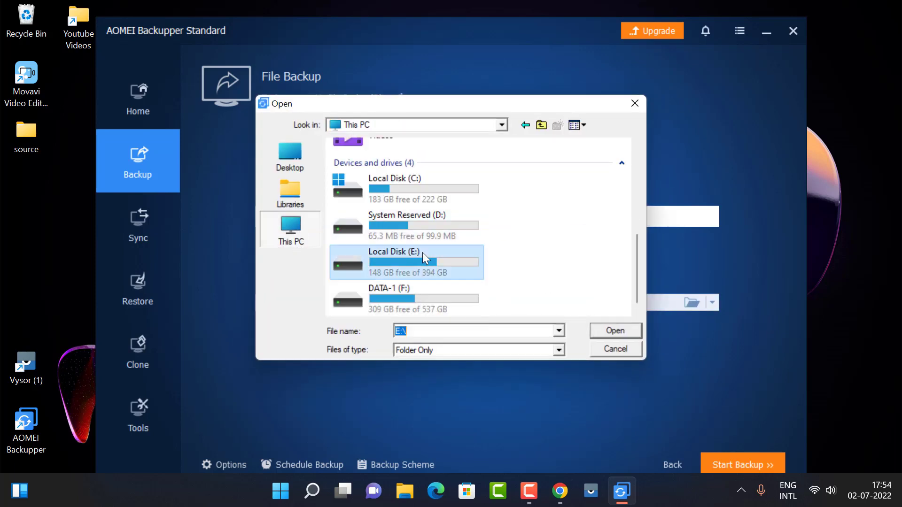
pyautogui.doubleClick(421, 252)
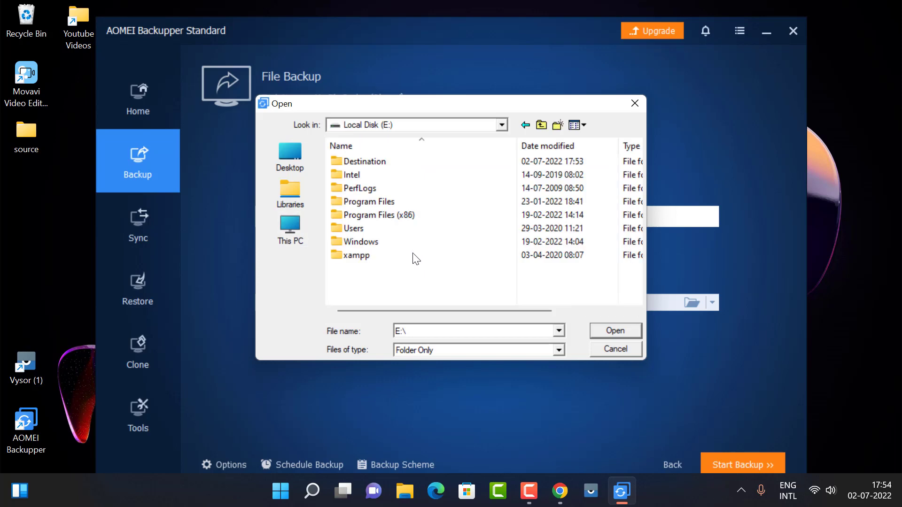
pyautogui.doubleClick(355, 162)
pyautogui.click(607, 331)
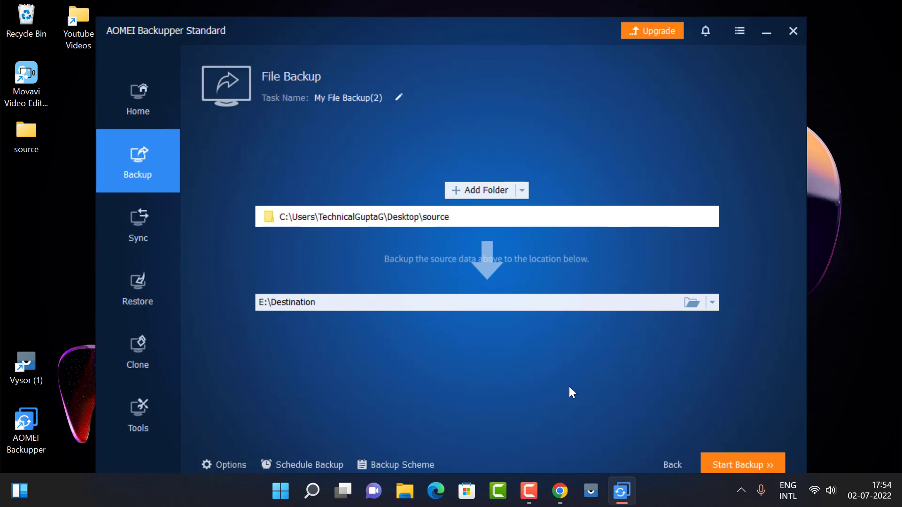
pyautogui.click(734, 464)
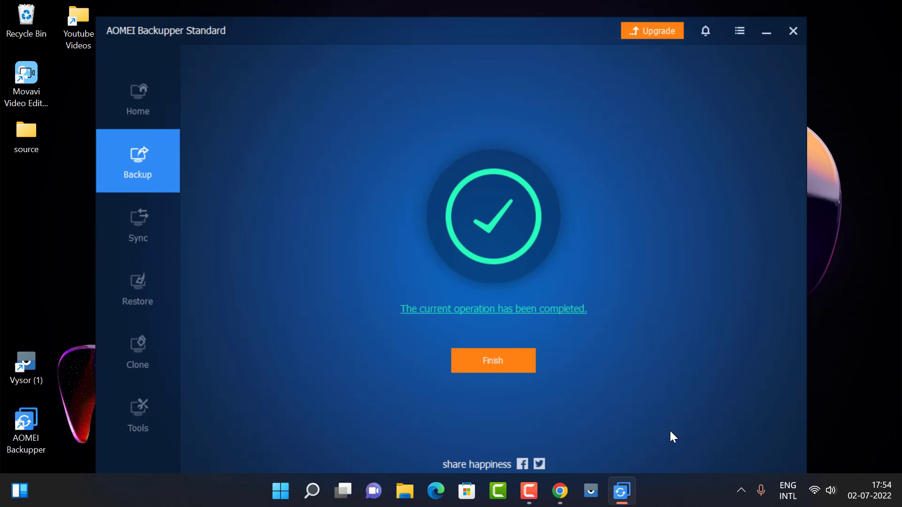
pyautogui.click(494, 363)
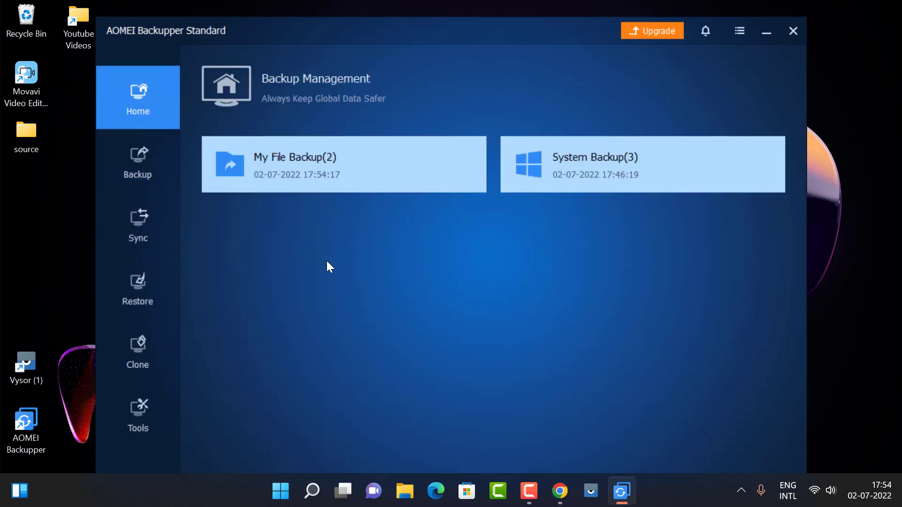
# Examine the desktop's source folder and the backup image in E:\Destination\My File Backup(2), and close the file window
pyautogui.moveTo(317, 139)
pyautogui.click(19, 141)
pyautogui.doubleClick(19, 146)
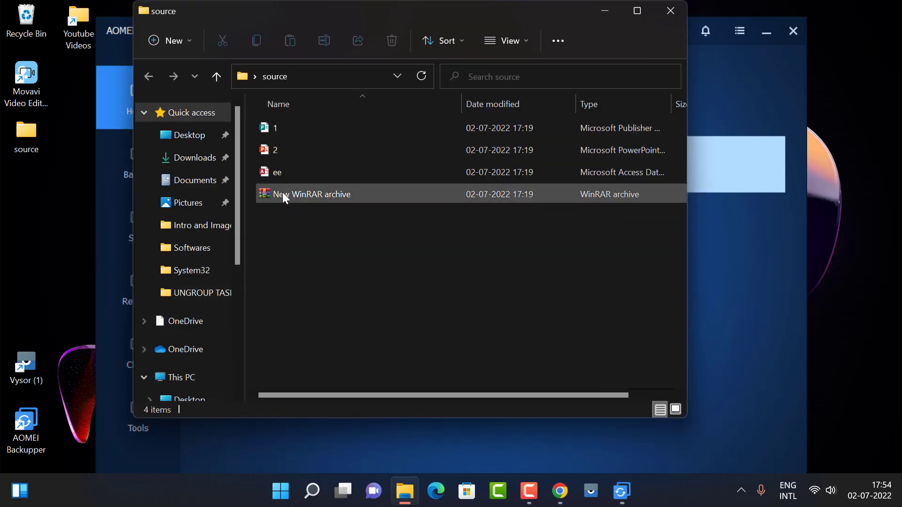
pyautogui.click(185, 377)
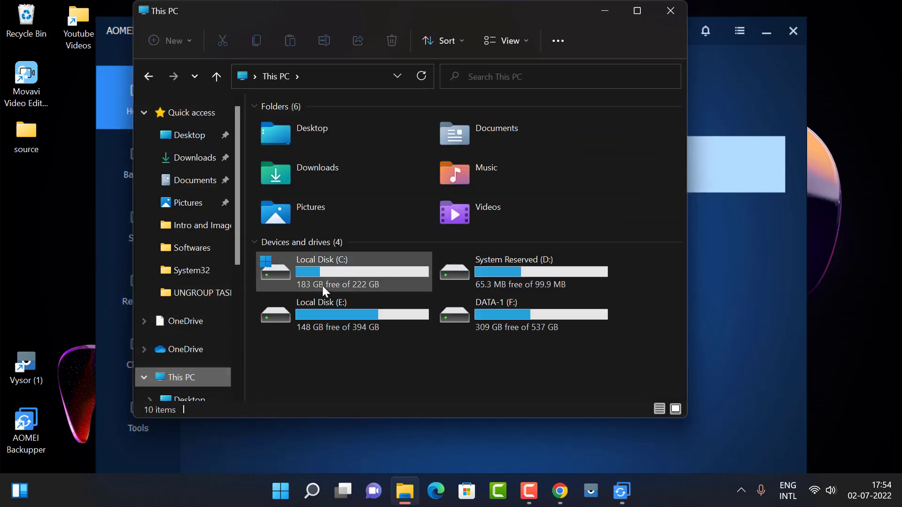
pyautogui.doubleClick(332, 309)
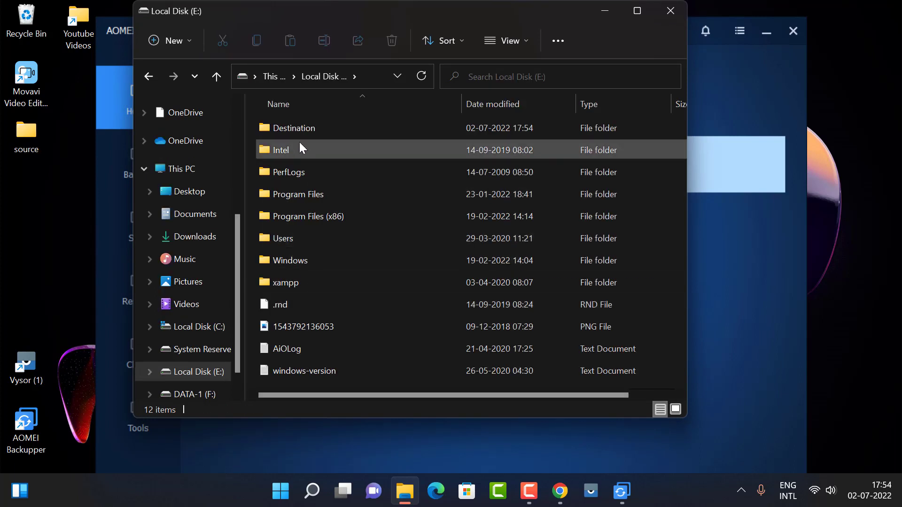
pyautogui.doubleClick(295, 131)
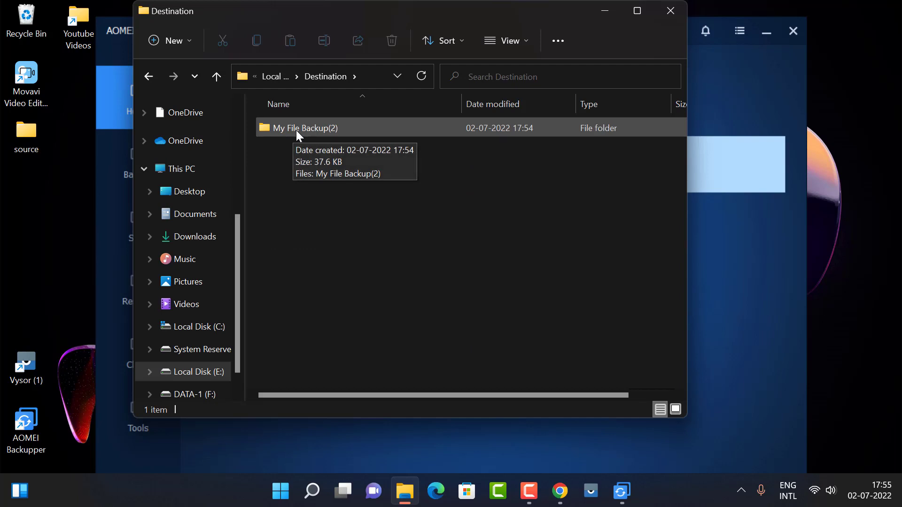
pyautogui.doubleClick(296, 130)
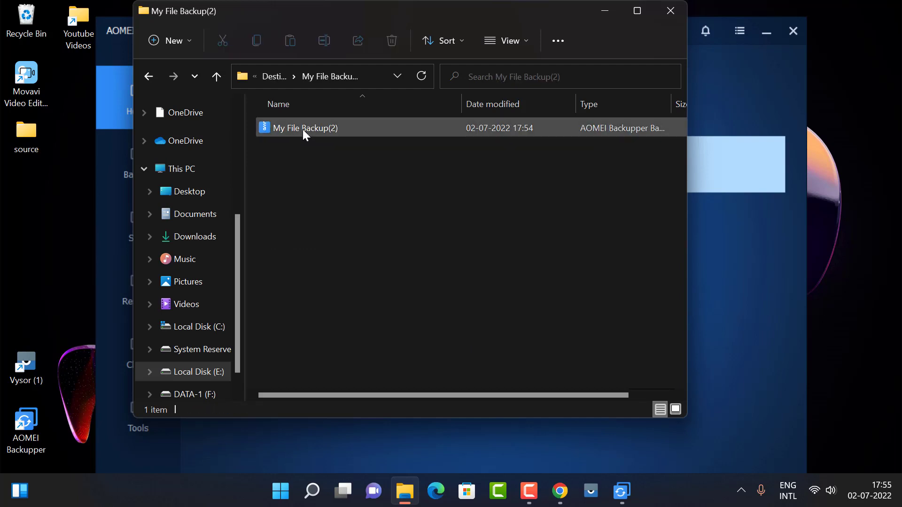
pyautogui.click(299, 131)
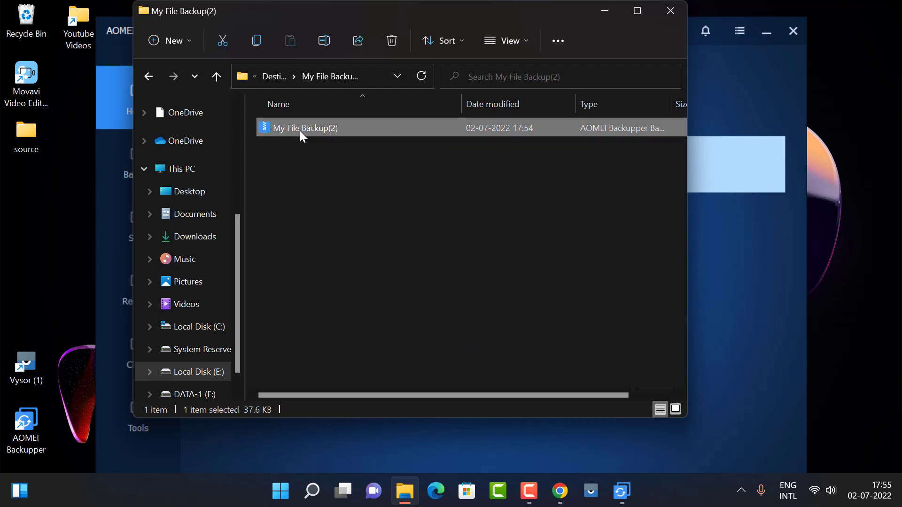
pyautogui.click(667, 13)
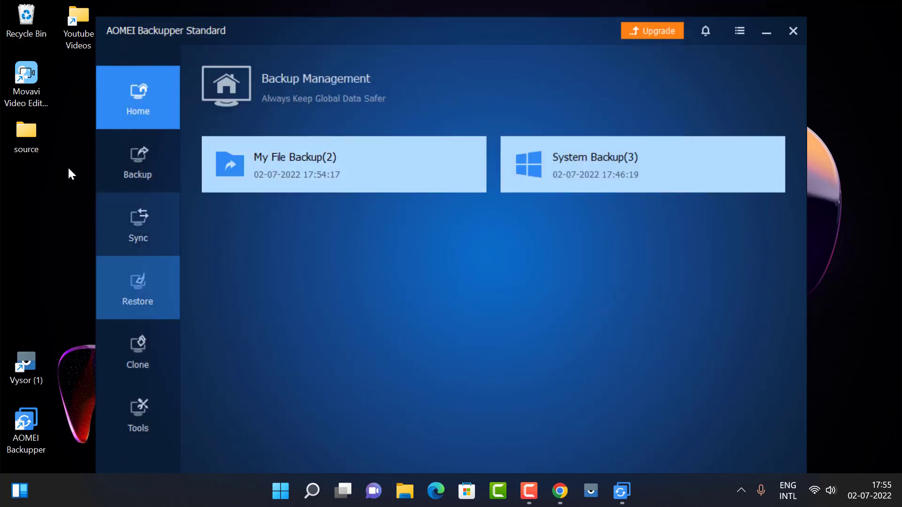
# Delete the Publisher file 1 and the PowerPoint file 2 from the desktop's source folder, and close the folder
pyautogui.doubleClick(33, 132)
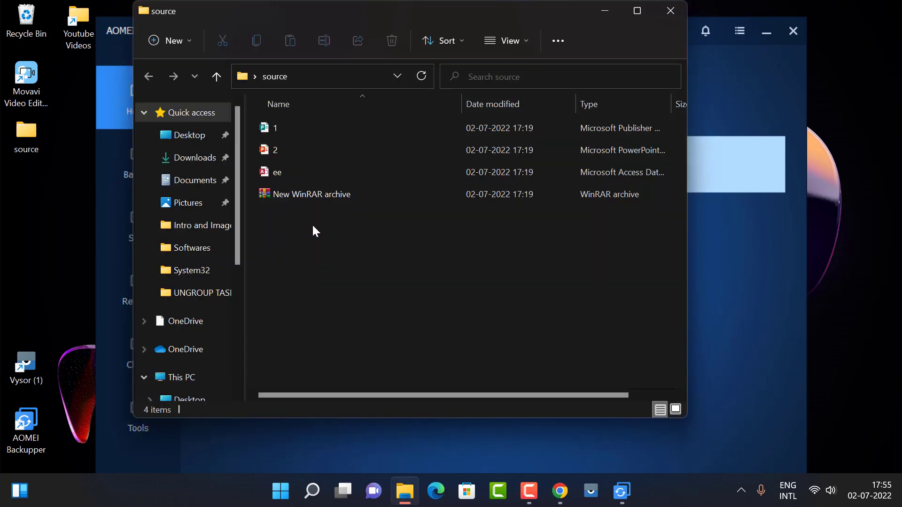
pyautogui.click(297, 194)
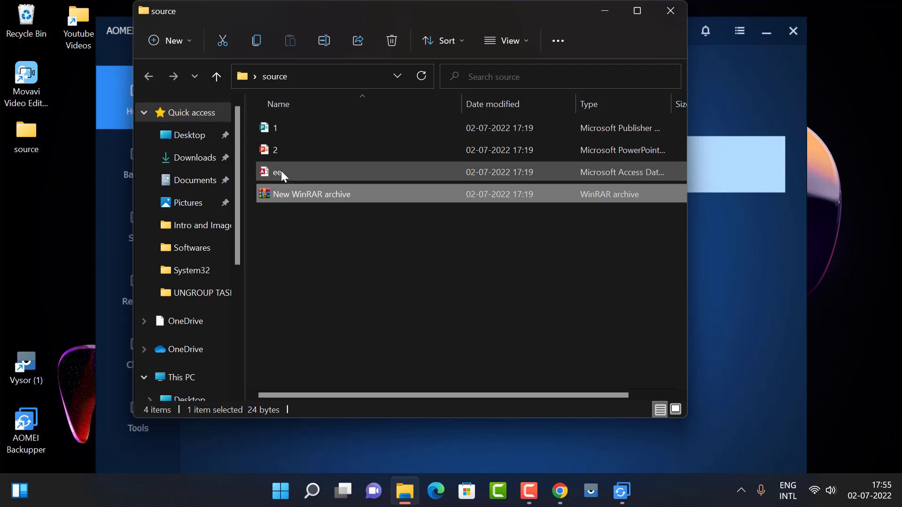
pyautogui.click(275, 128)
pyautogui.keyDown('ctrl'); pyautogui.click(272, 150); pyautogui.keyUp('ctrl')
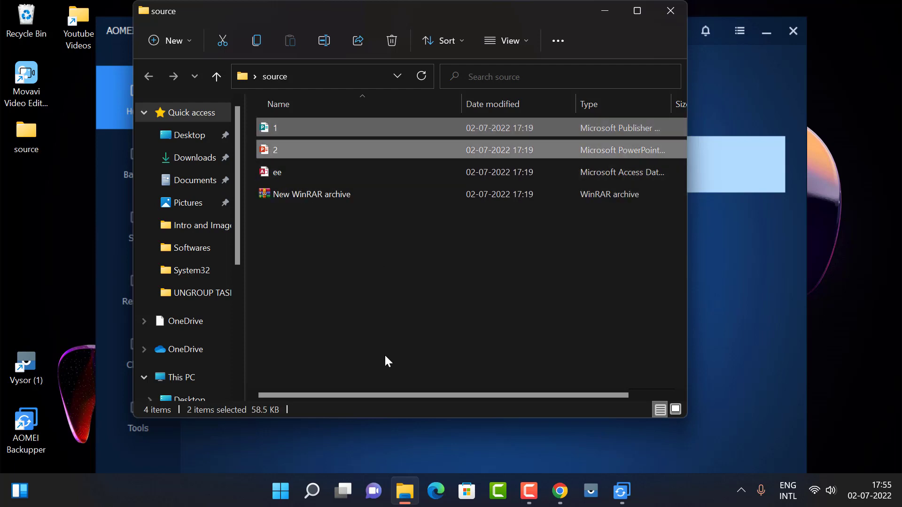
pyautogui.press('Delete')
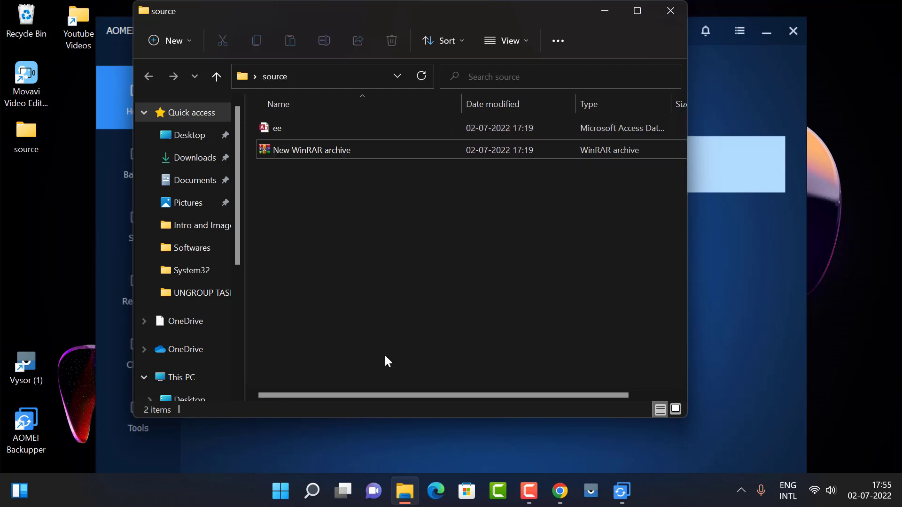
pyautogui.click(670, 11)
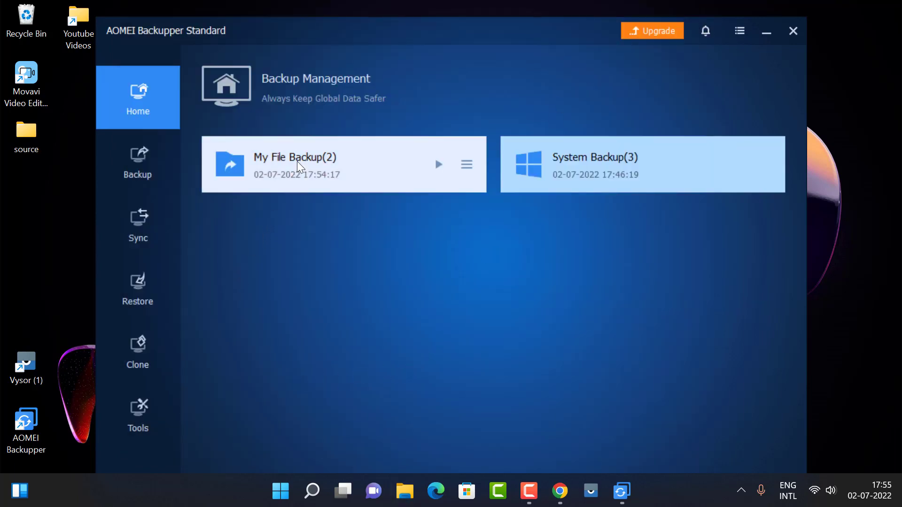
# Start a restore from an existing task, choosing My File Backup(2), and proceed to its image contents
pyautogui.click(130, 302)
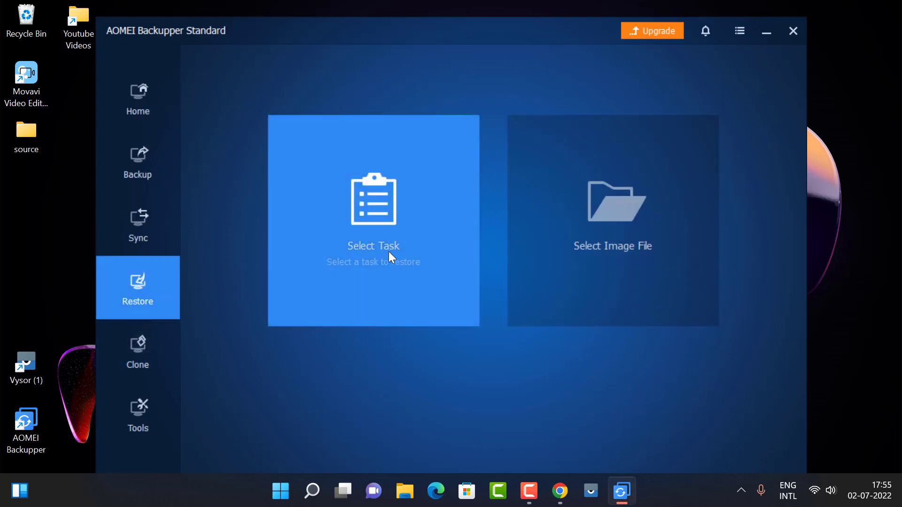
pyautogui.click(382, 234)
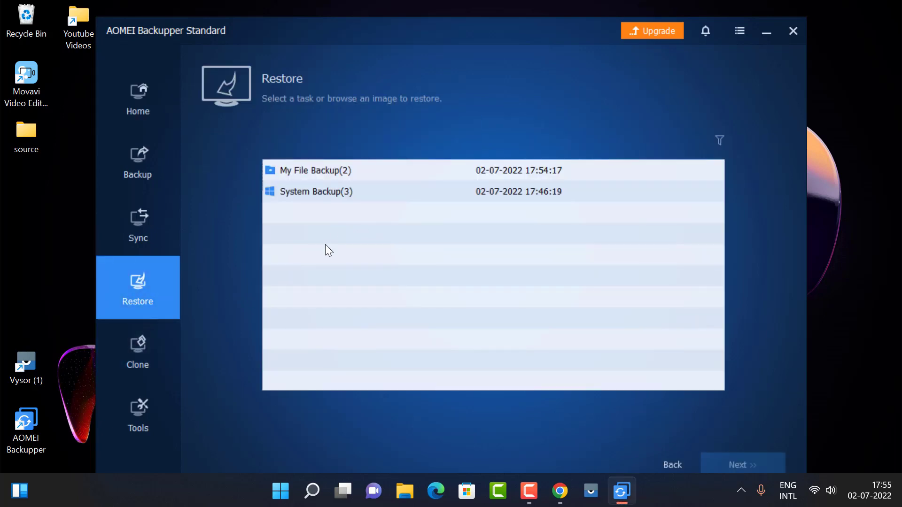
pyautogui.click(311, 170)
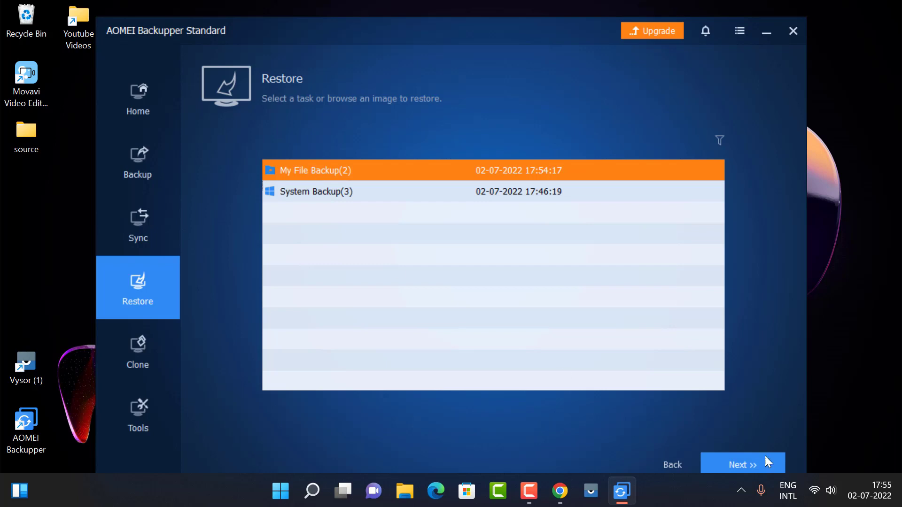
pyautogui.click(753, 463)
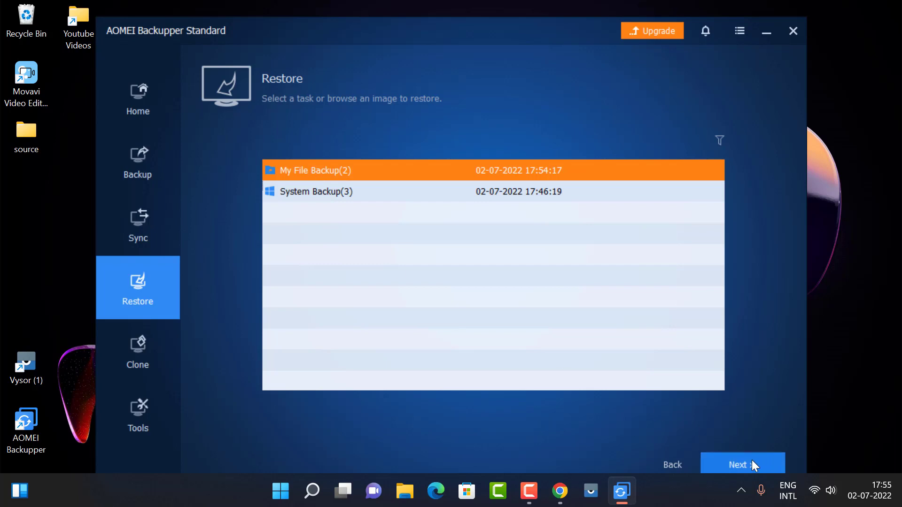
pyautogui.click(751, 461)
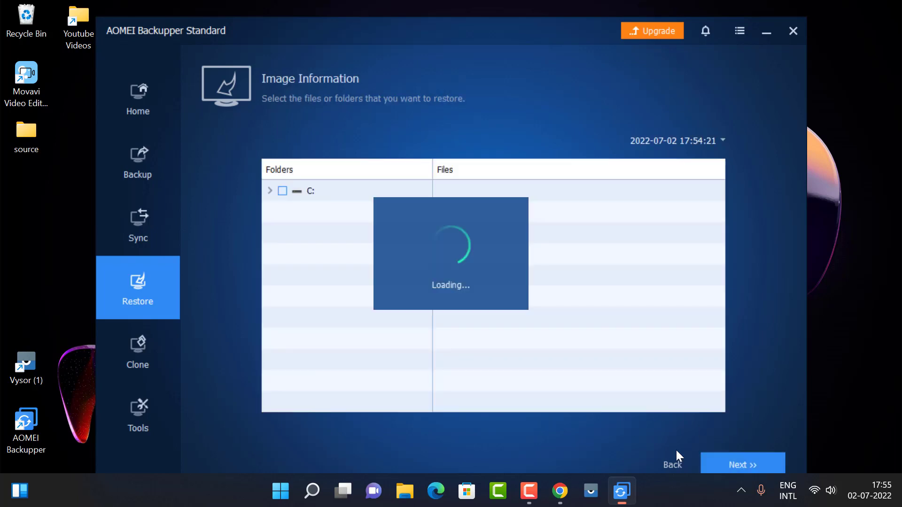
# Expand the backed-up folders down to Desktop\source and select only 1.pub and 2.pptx for restoring, excluding ee.accdb and New WinRAR archive.rar
pyautogui.click(271, 190)
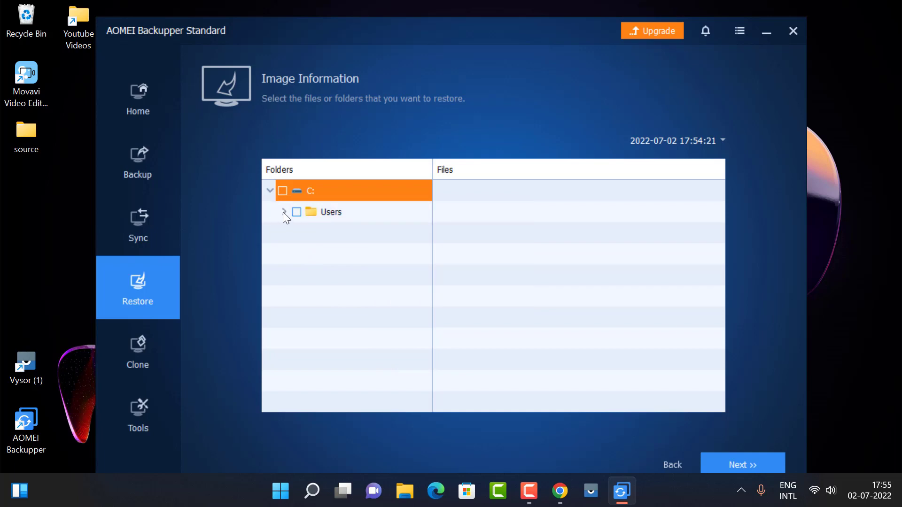
pyautogui.click(283, 212)
pyautogui.click(297, 234)
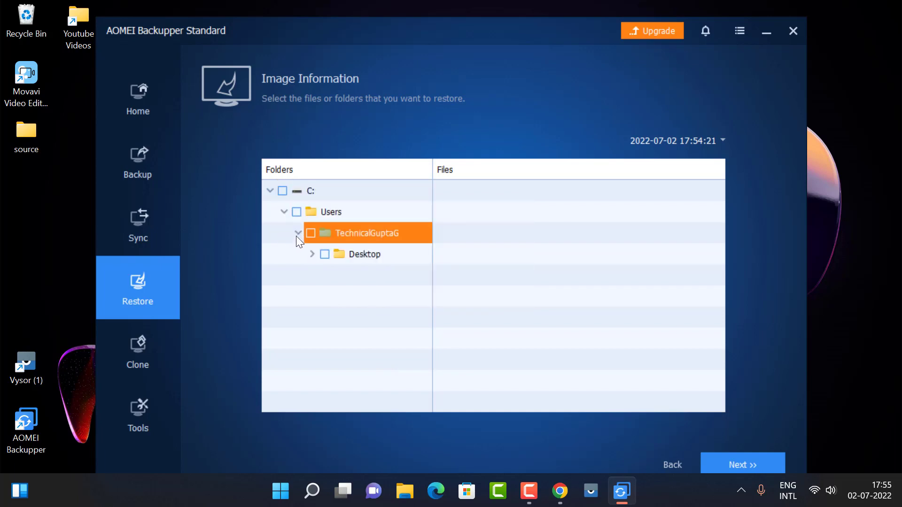
pyautogui.click(312, 254)
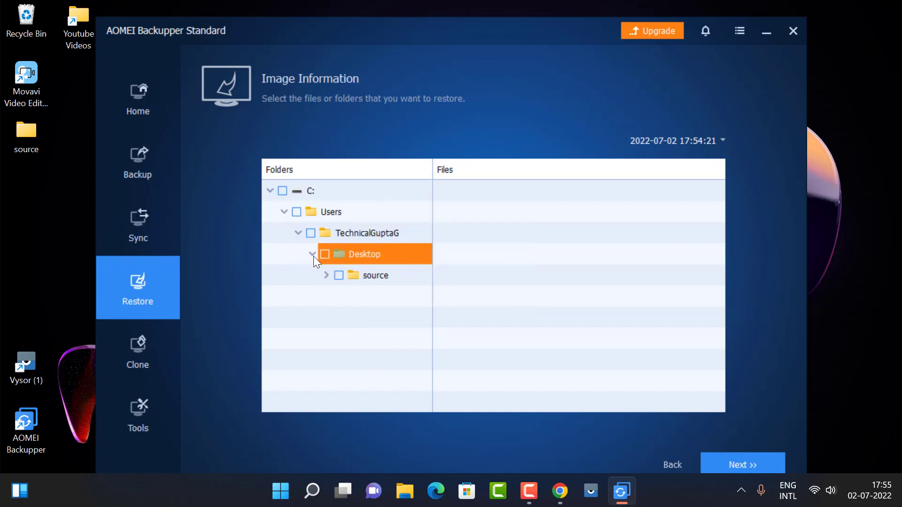
pyautogui.click(338, 276)
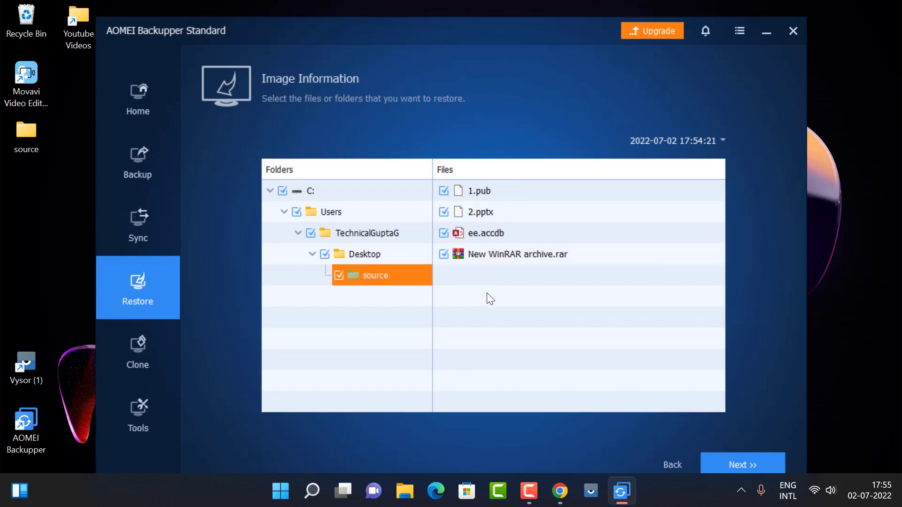
pyautogui.click(444, 234)
pyautogui.click(444, 254)
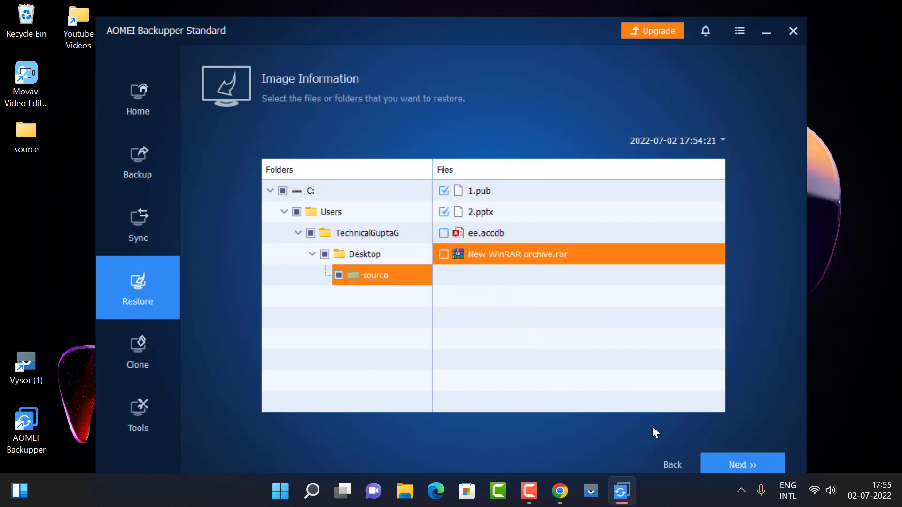
# Restore the selected files 1.pub and 2.pptx to their original location and finish the restore operation
pyautogui.click(759, 463)
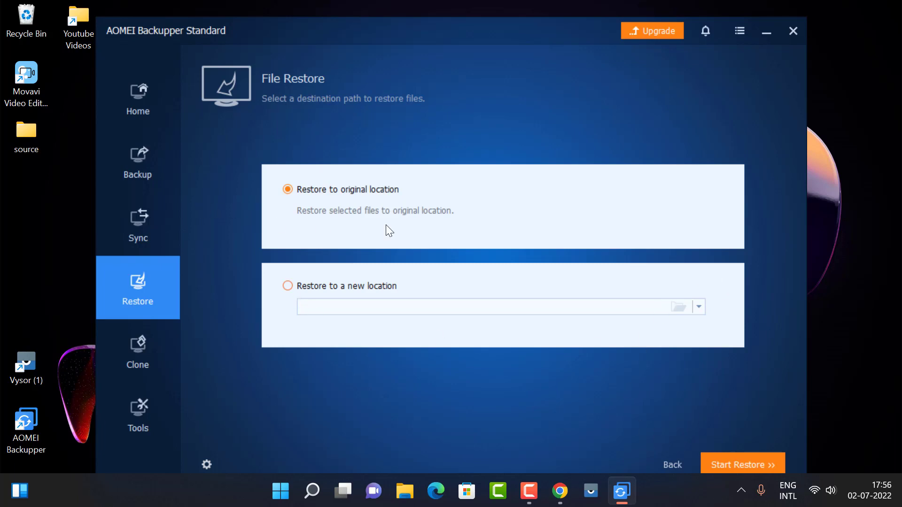
pyautogui.click(754, 463)
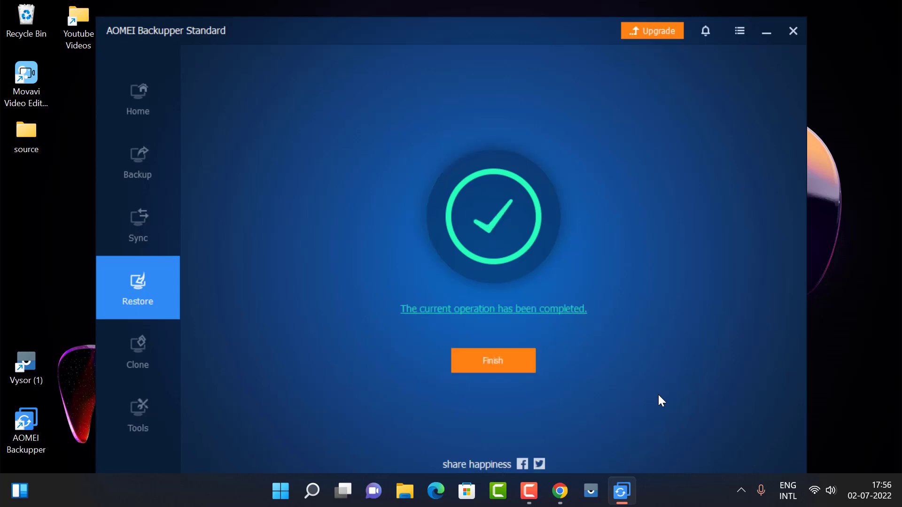
pyautogui.click(511, 371)
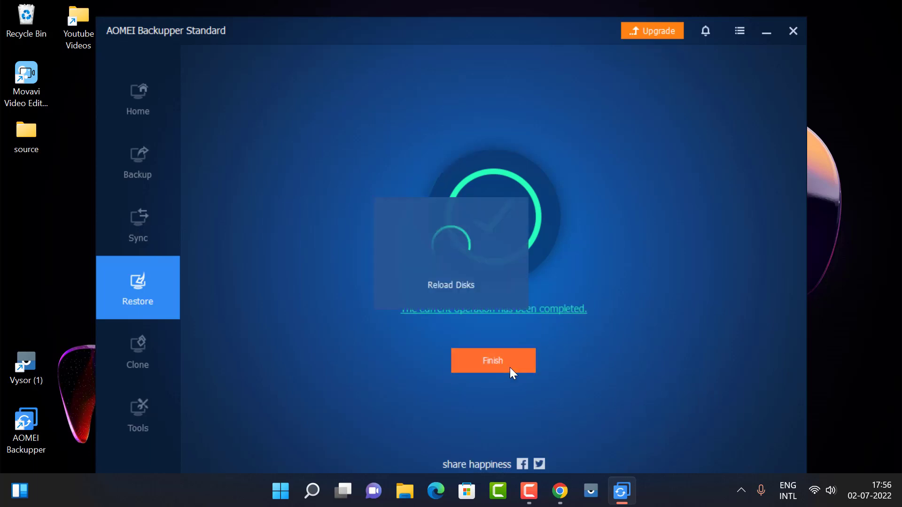
# Minimize the backup program, check the desktop's source folder for the restored files, and close the folder
pyautogui.click(765, 31)
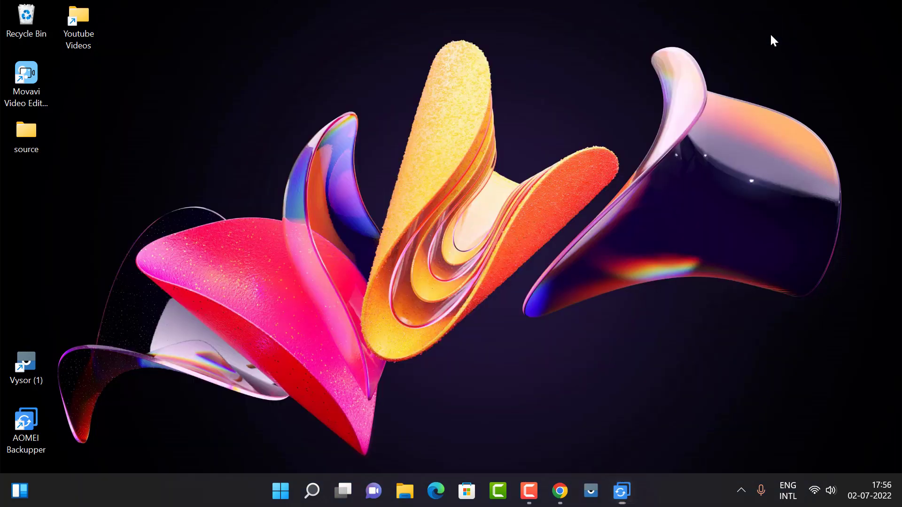
pyautogui.doubleClick(29, 149)
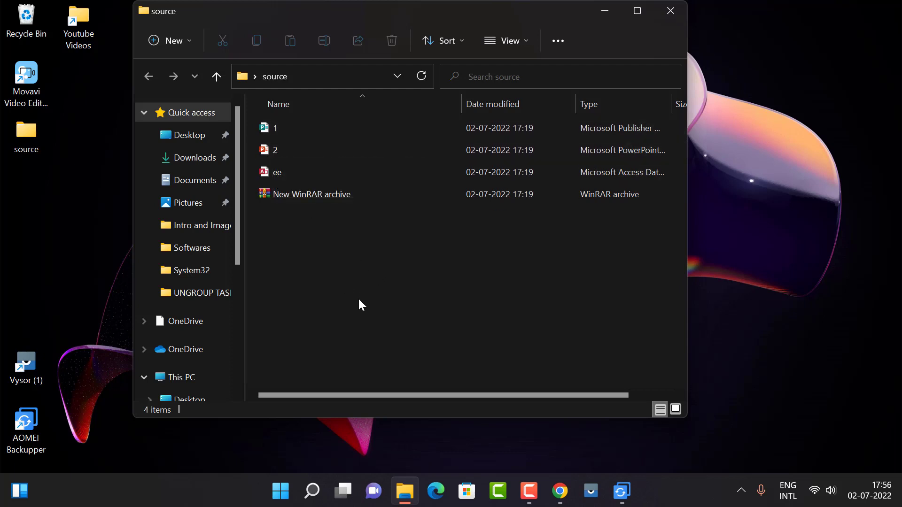
pyautogui.click(674, 15)
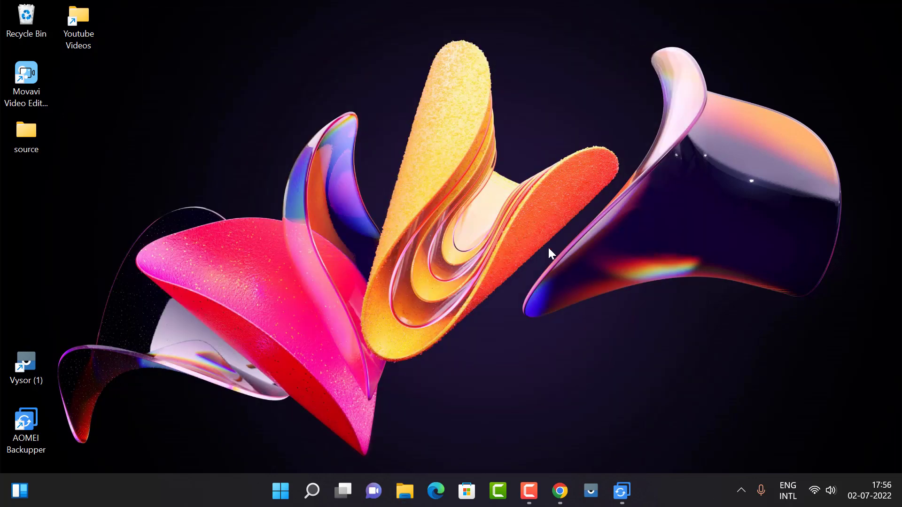
# Bring AOMEI Backupper back up, look over the available backup types, and close the program
pyautogui.click(622, 491)
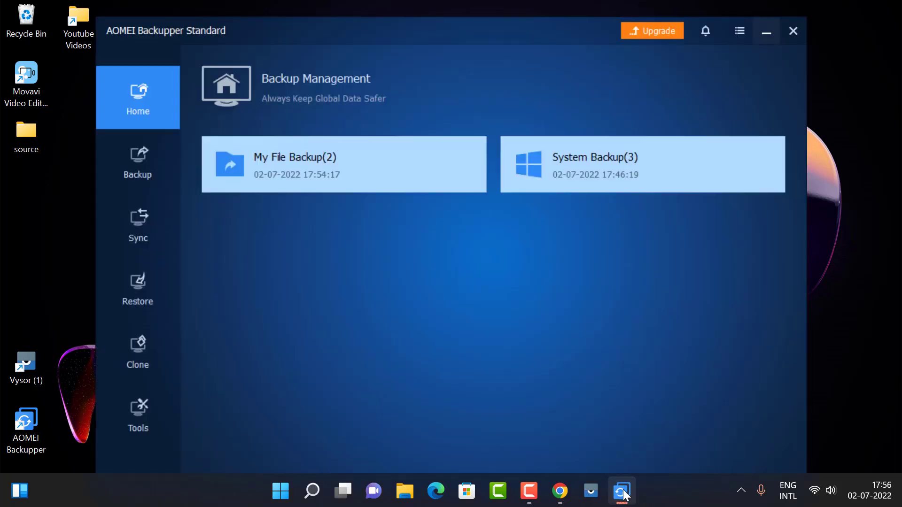
pyautogui.click(139, 174)
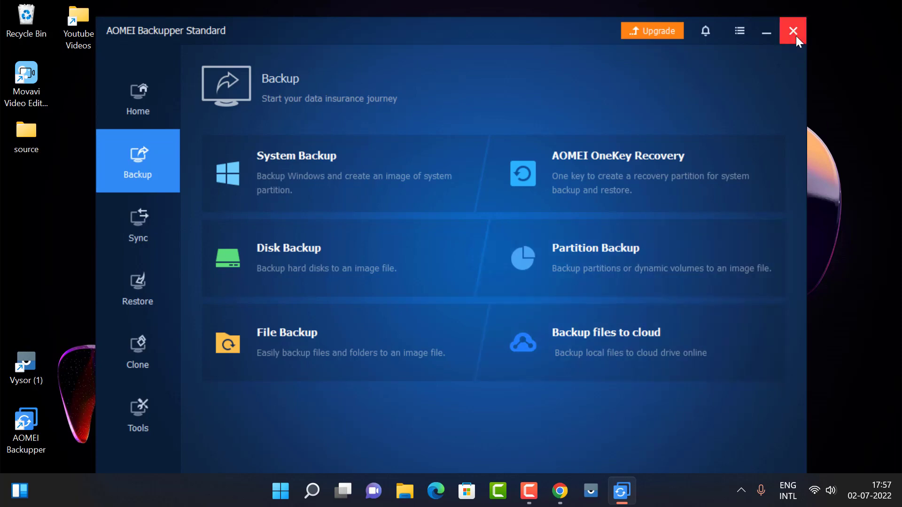
pyautogui.click(794, 33)
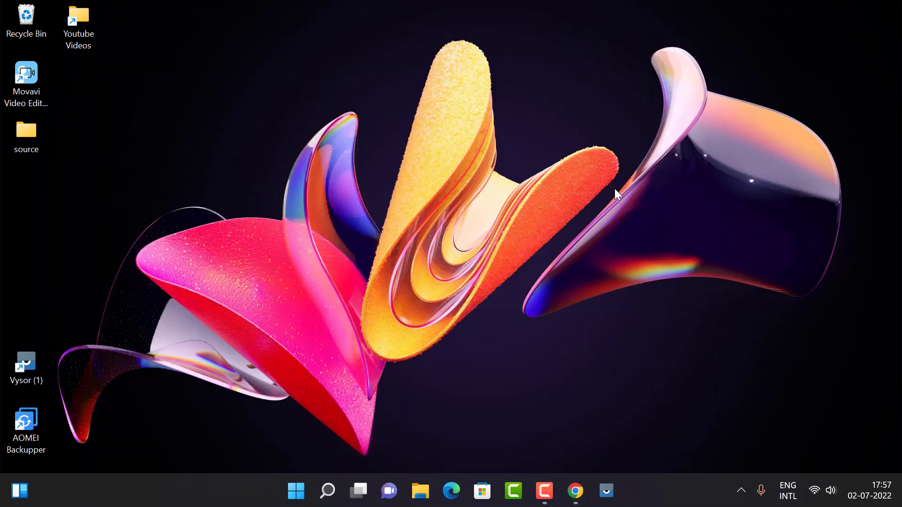